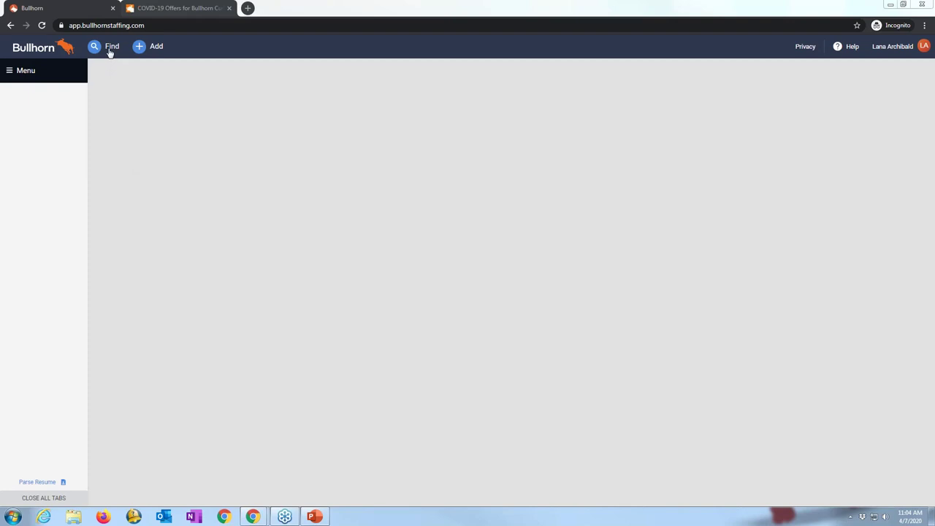
# Step: Search for the Qualifying-stage lead from Lancing by name and open their record
pyautogui.click(110, 48)
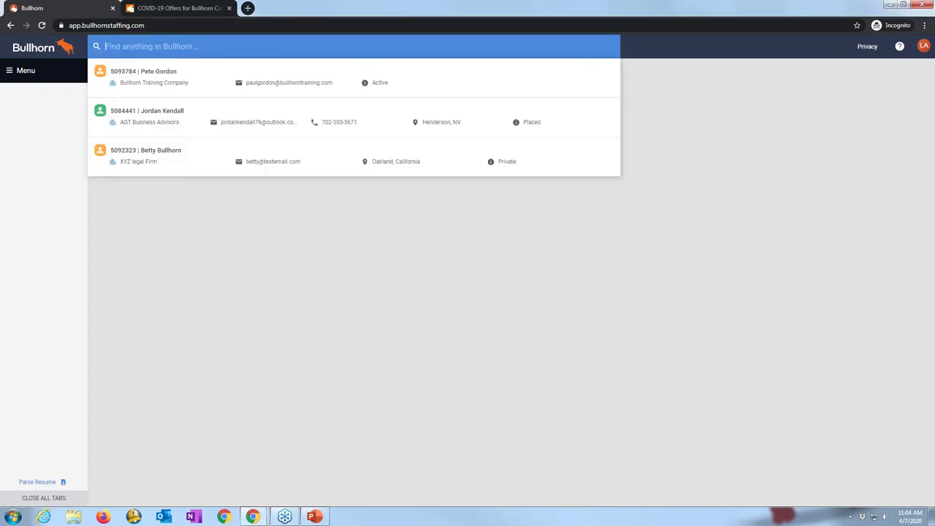
pyautogui.write('luke b')
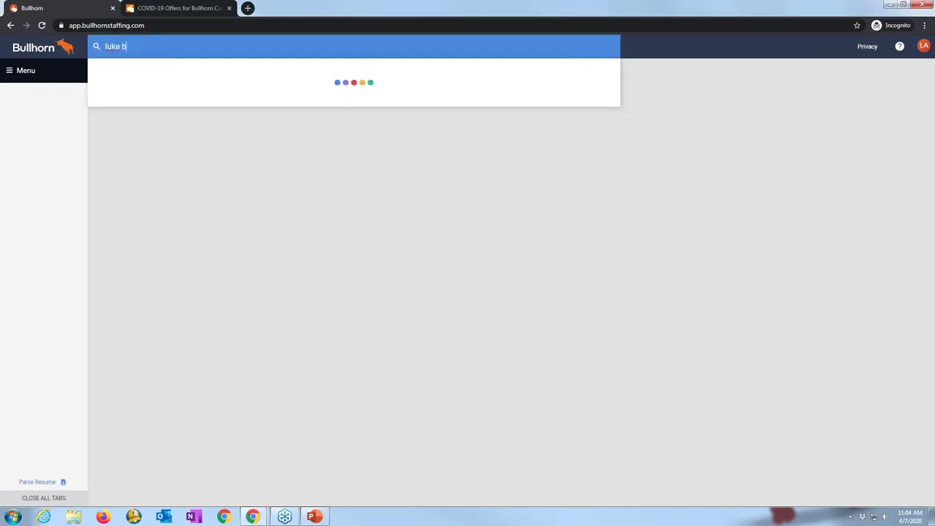
pyautogui.write('ullhorn')
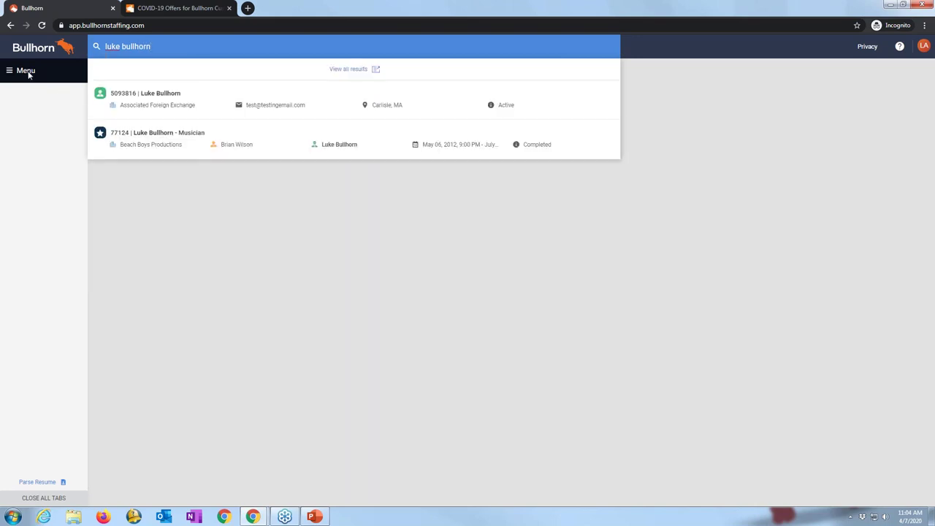
pyautogui.moveTo(152, 47); pyautogui.dragTo(94, 54)
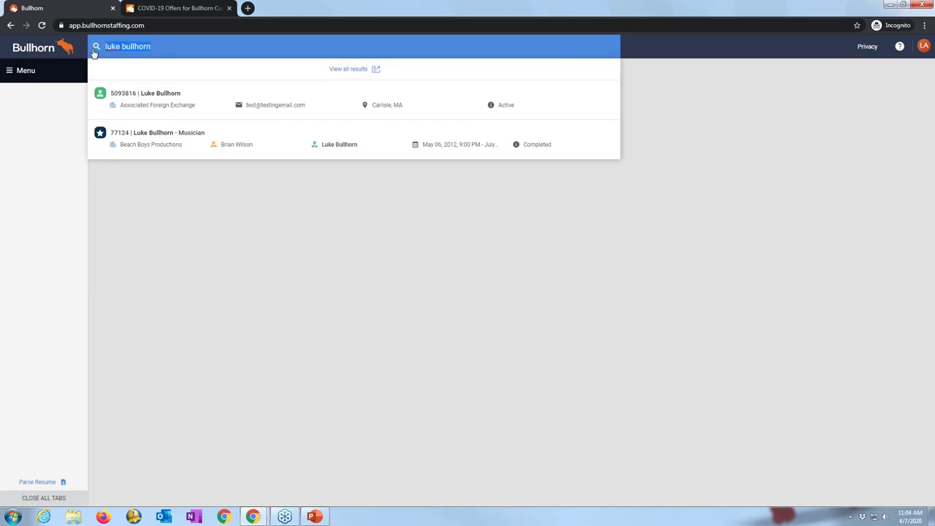
pyautogui.write('jamie m')
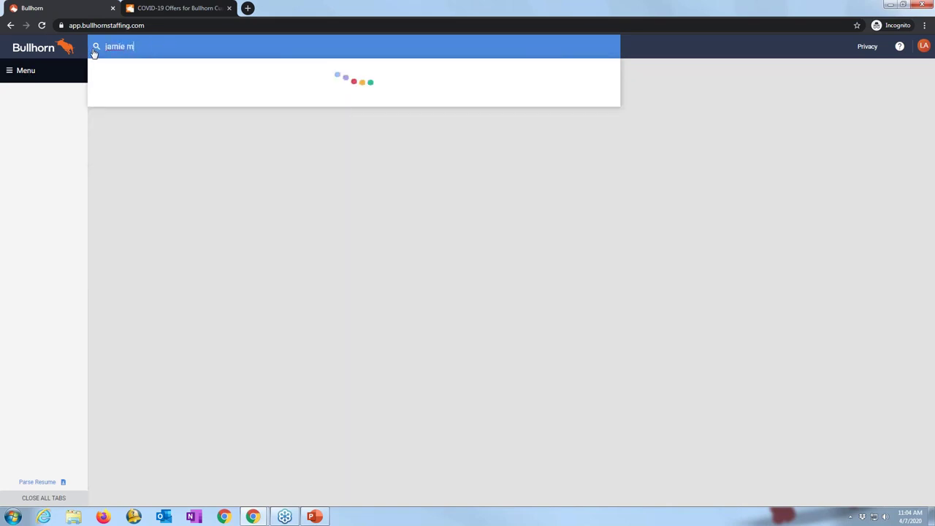
pyautogui.write('ca')
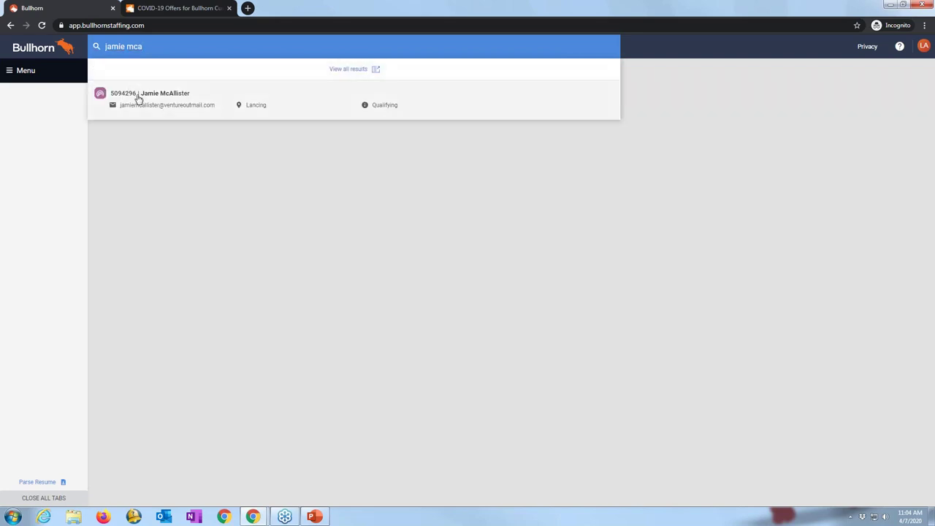
pyautogui.click(136, 95)
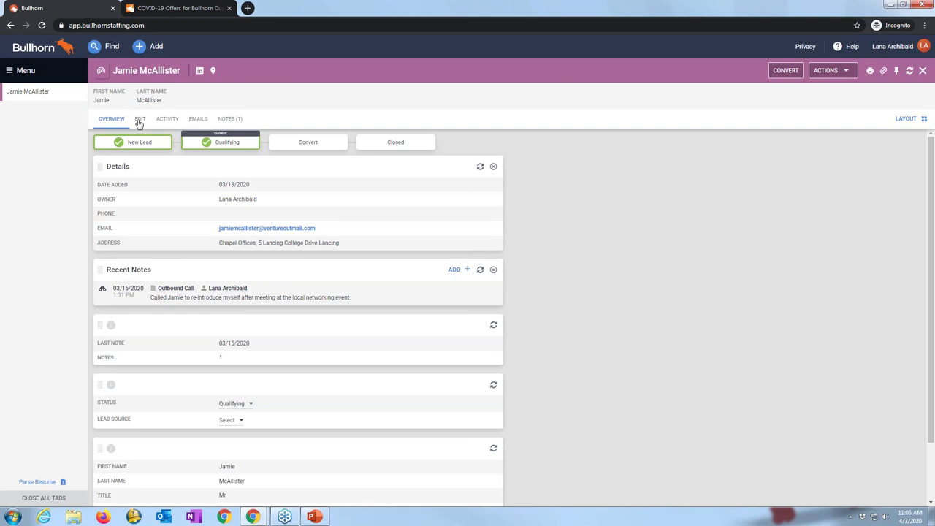
pyautogui.click(139, 120)
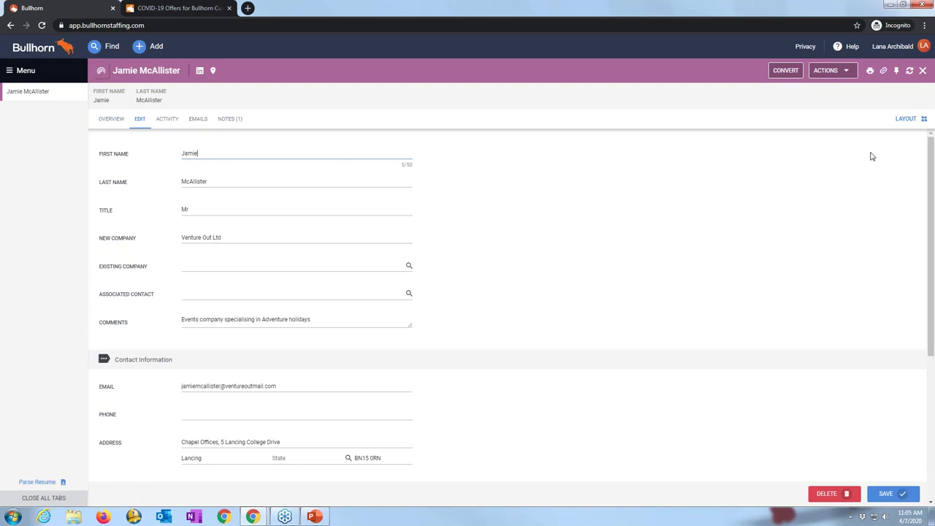
pyautogui.moveTo(932, 154); pyautogui.dragTo(932, 254)
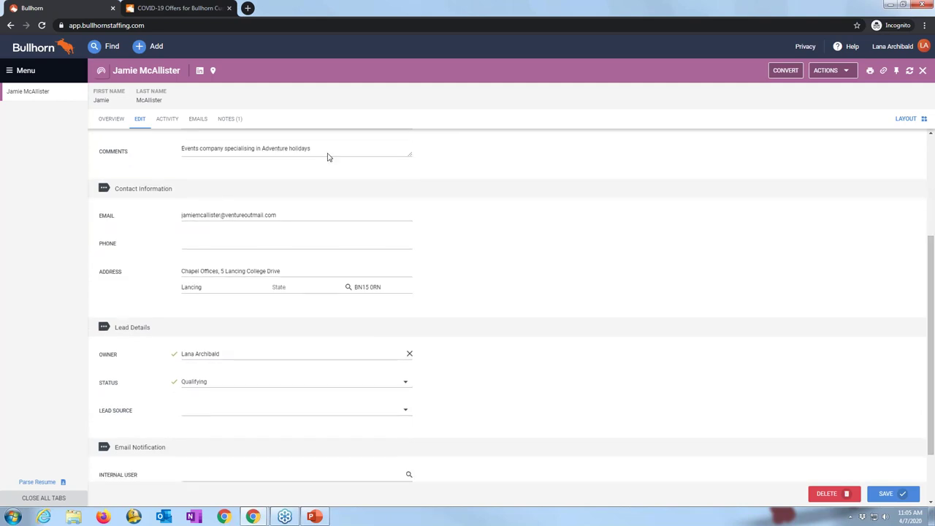
pyautogui.click(111, 120)
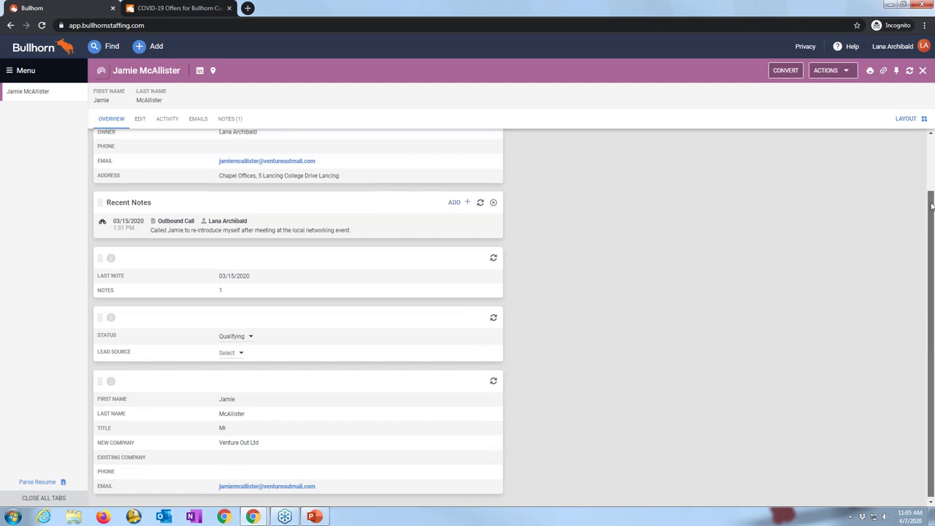
pyautogui.moveTo(932, 223); pyautogui.dragTo(931, 153)
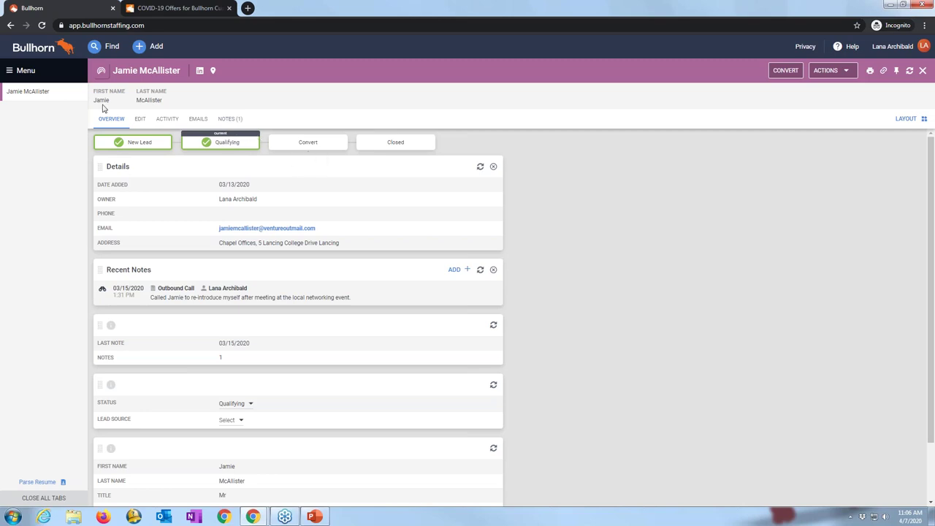
# Step: Go to the Leads list from the navigation menu
pyautogui.click(25, 71)
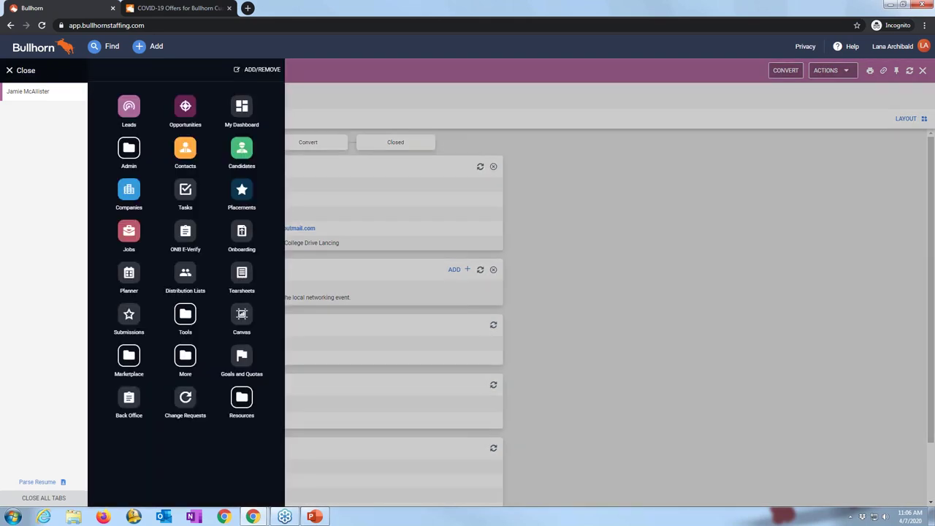
pyautogui.click(129, 108)
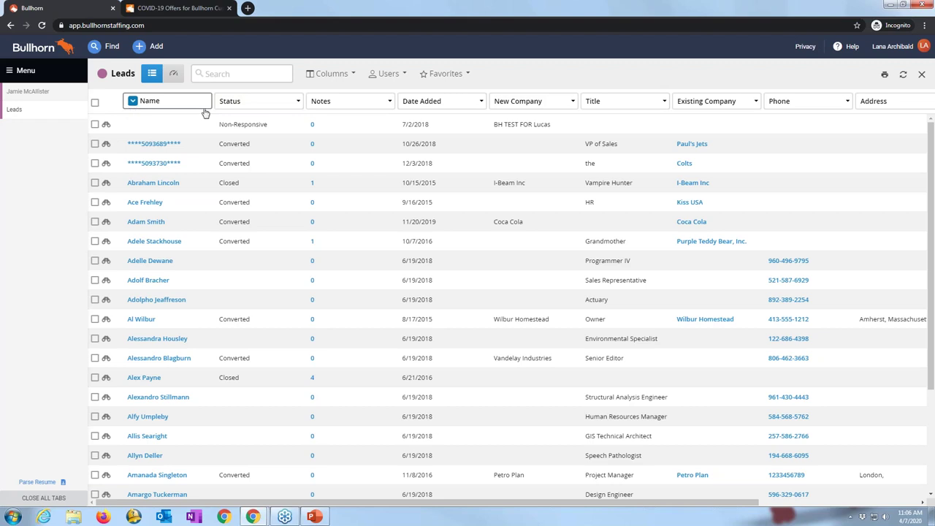
# Step: Filter leads to New Lead status and My Leads, then open the lead added 3/31/2020
pyautogui.click(245, 107)
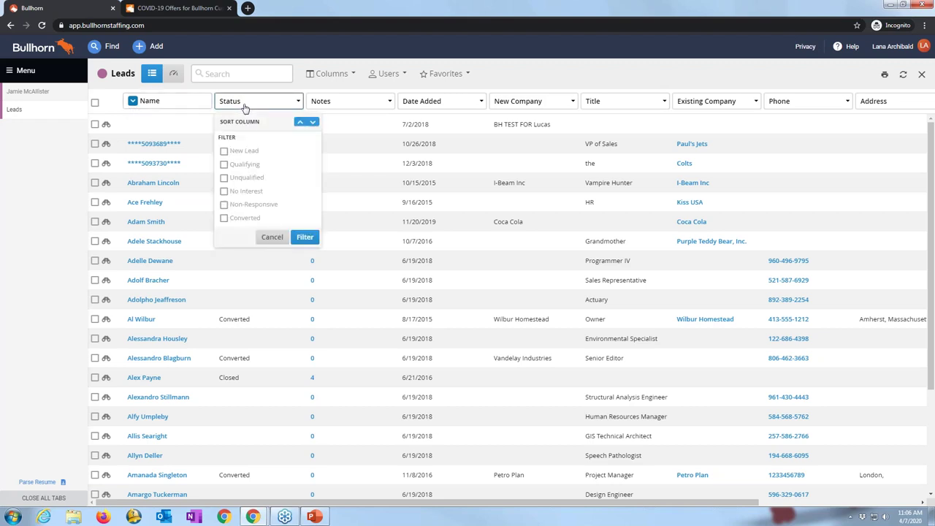
pyautogui.click(224, 153)
pyautogui.click(305, 237)
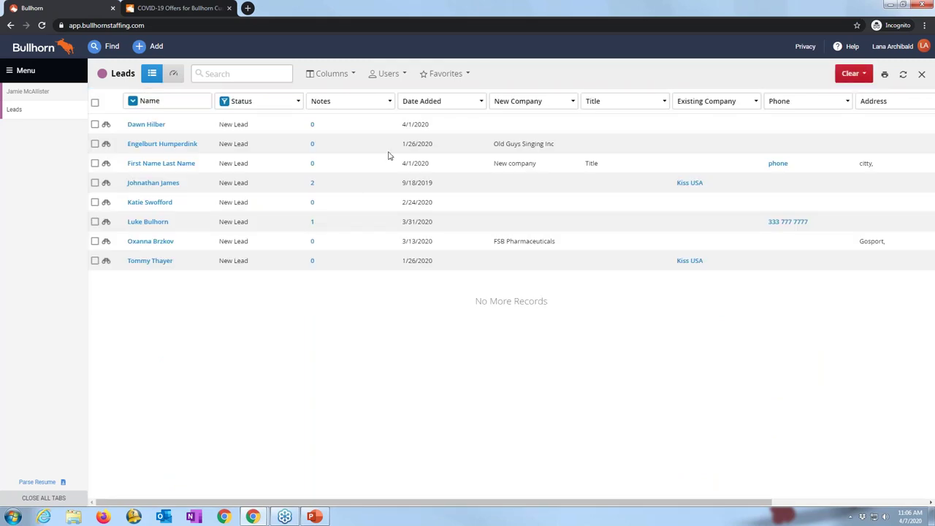
pyautogui.click(393, 74)
pyautogui.click(375, 124)
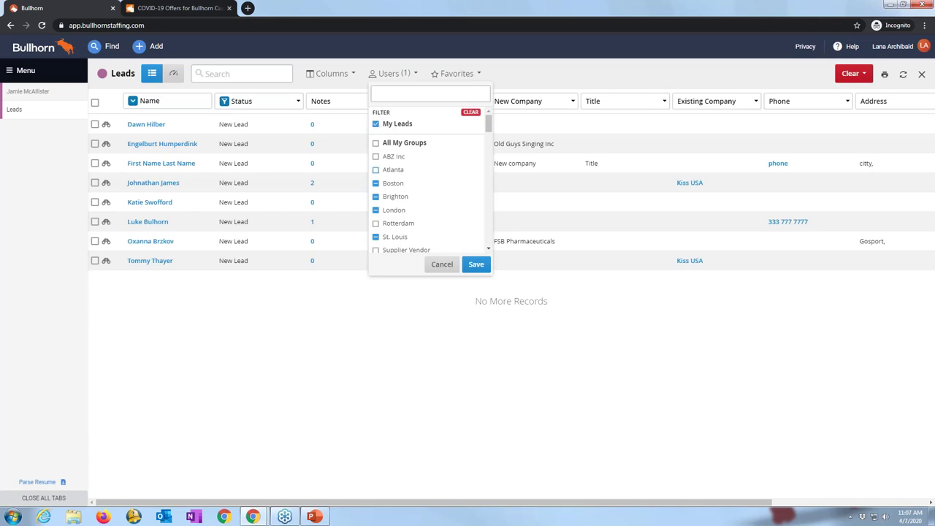
pyautogui.click(474, 265)
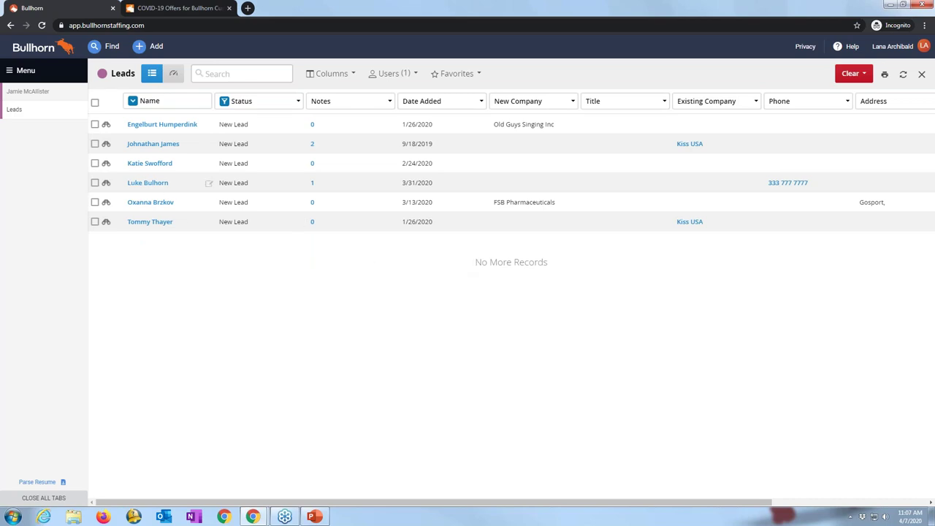
pyautogui.click(155, 184)
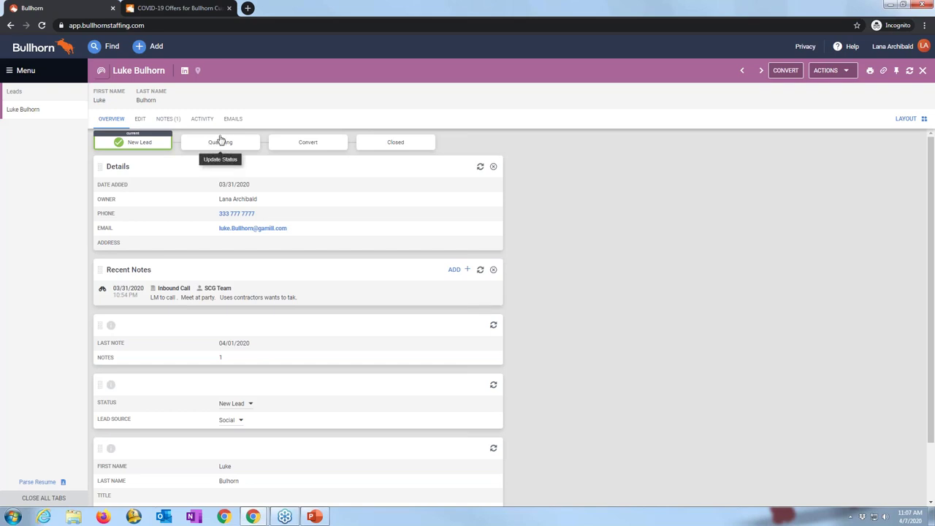
# Step: Move the lead from New Lead to the Qualifying stage and confirm the update
pyautogui.click(222, 145)
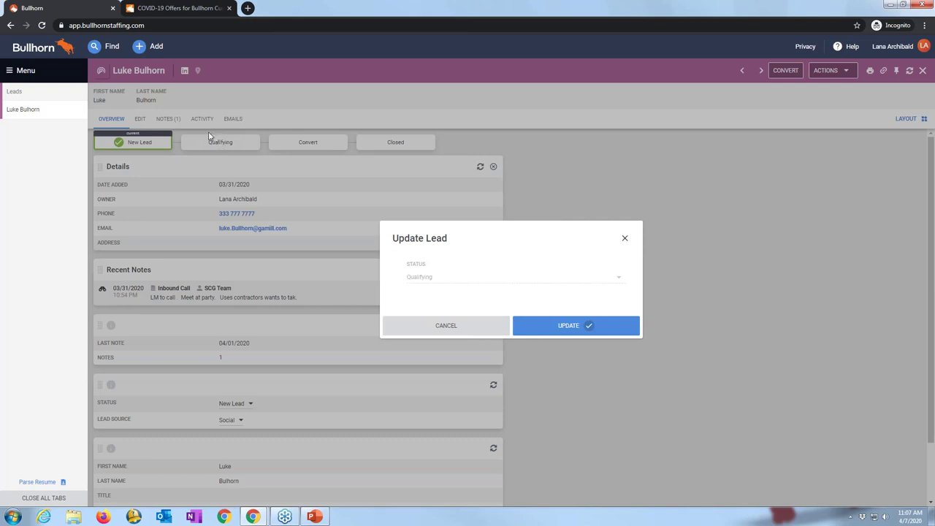
pyautogui.click(564, 330)
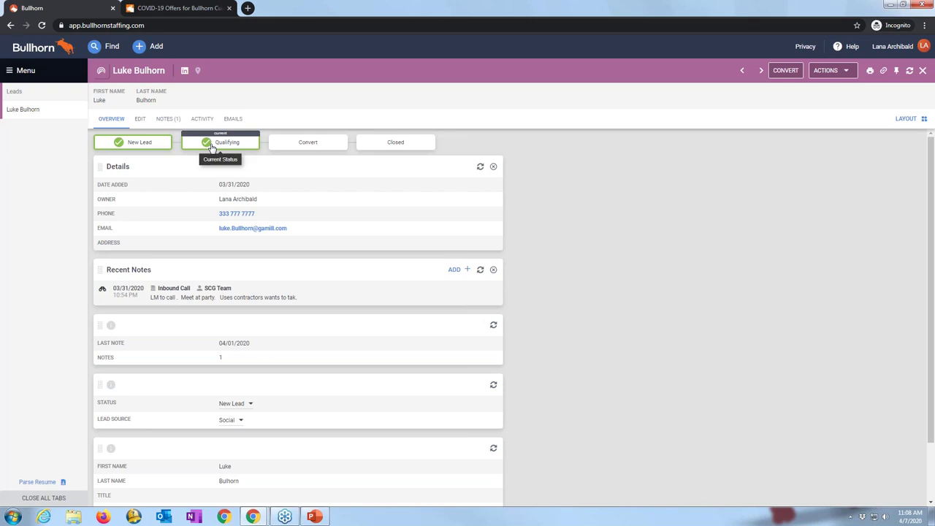
# Step: Save an Inbound Call note 'qualifying details' with Task scheduled as the next action
pyautogui.click(840, 73)
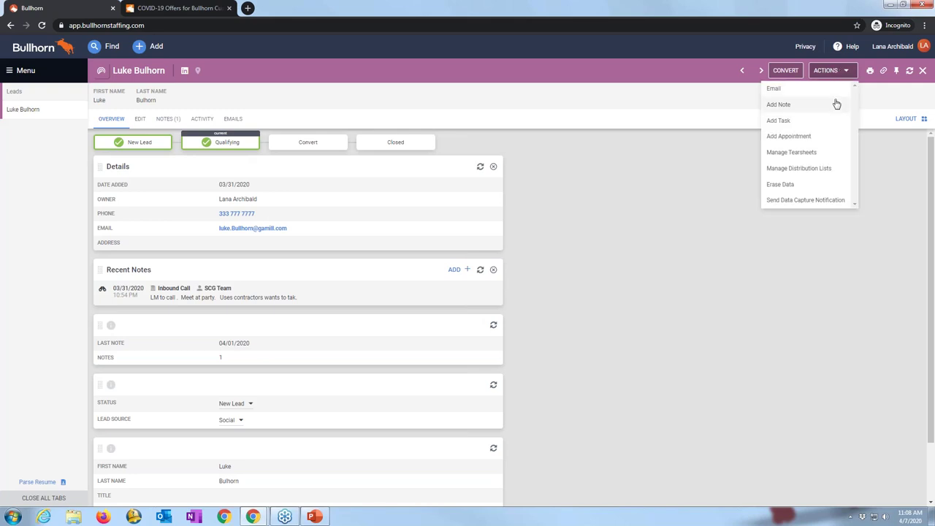
pyautogui.click(837, 105)
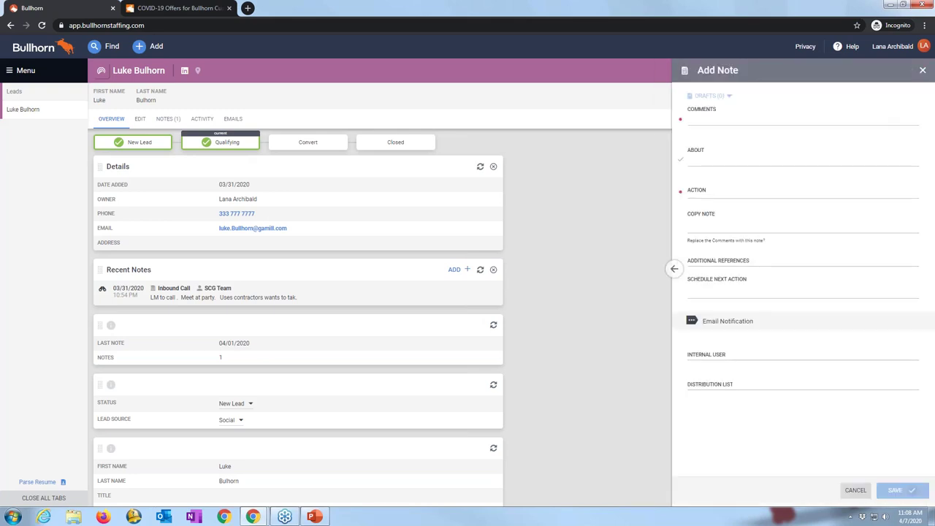
pyautogui.click(738, 146)
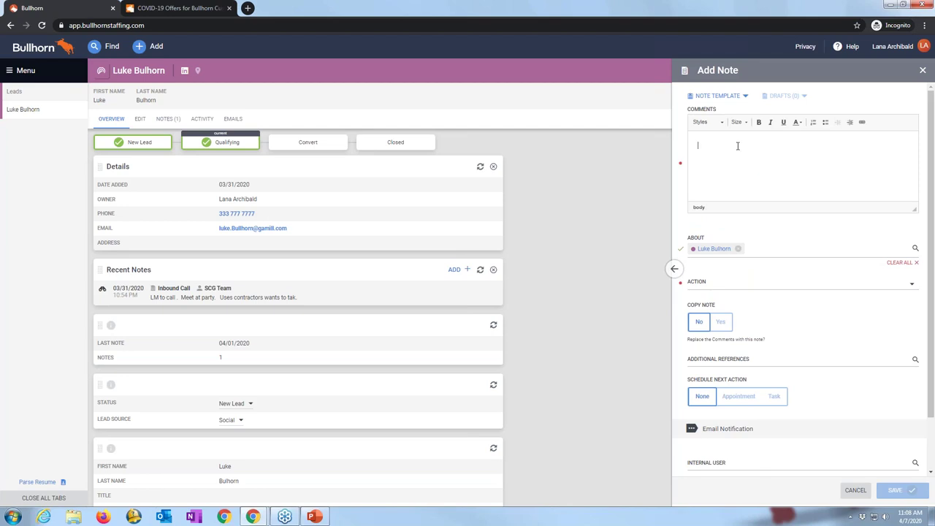
pyautogui.write('qualifying details')
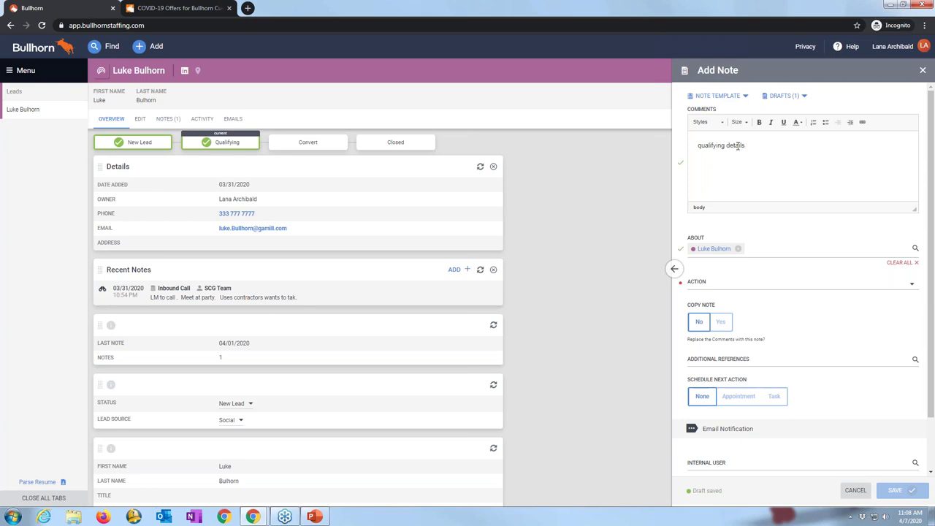
pyautogui.click(736, 284)
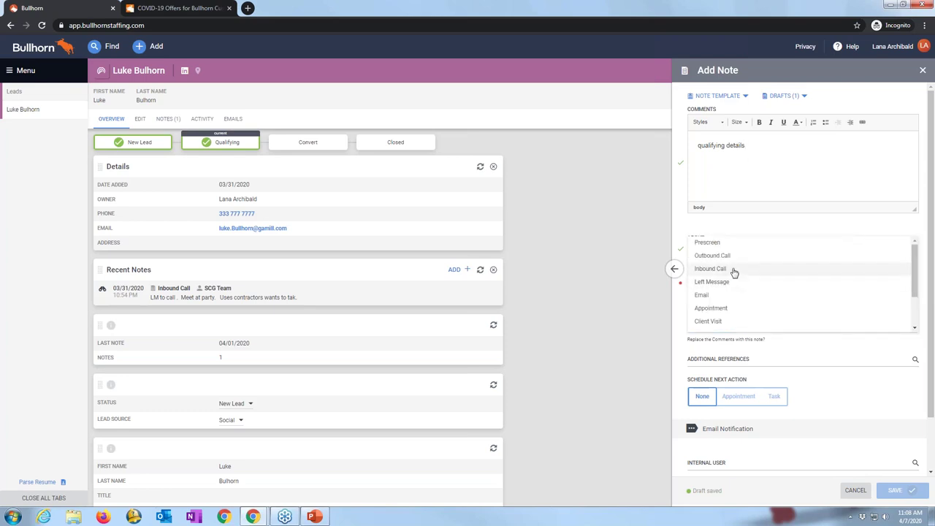
pyautogui.click(735, 272)
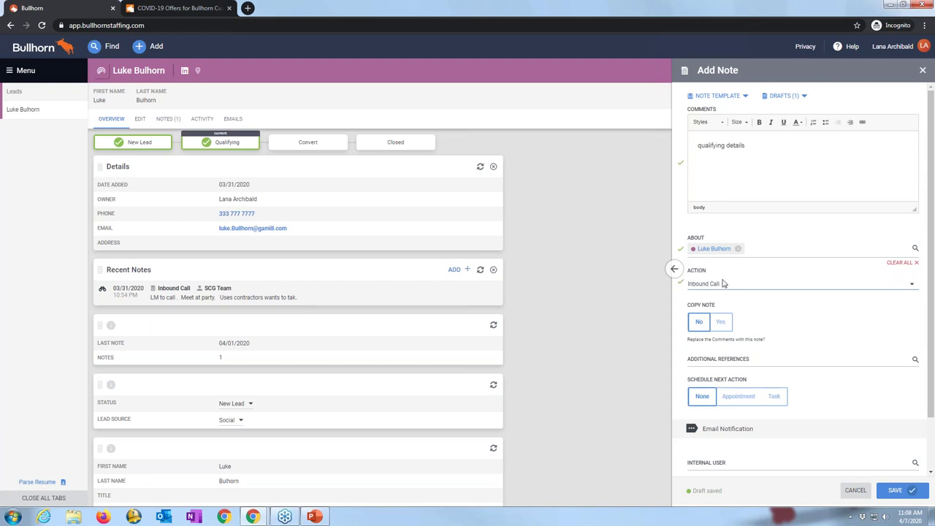
pyautogui.scroll(-1, 726, 295)
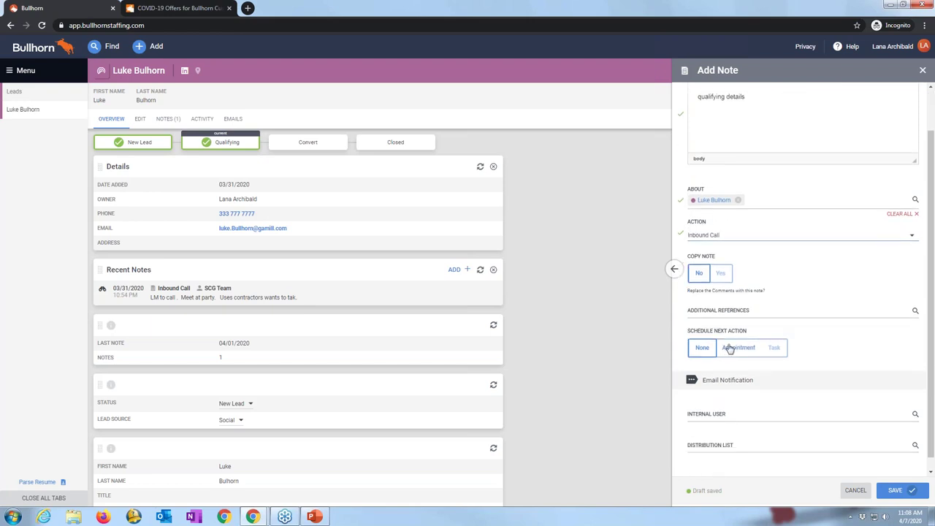
pyautogui.click(775, 348)
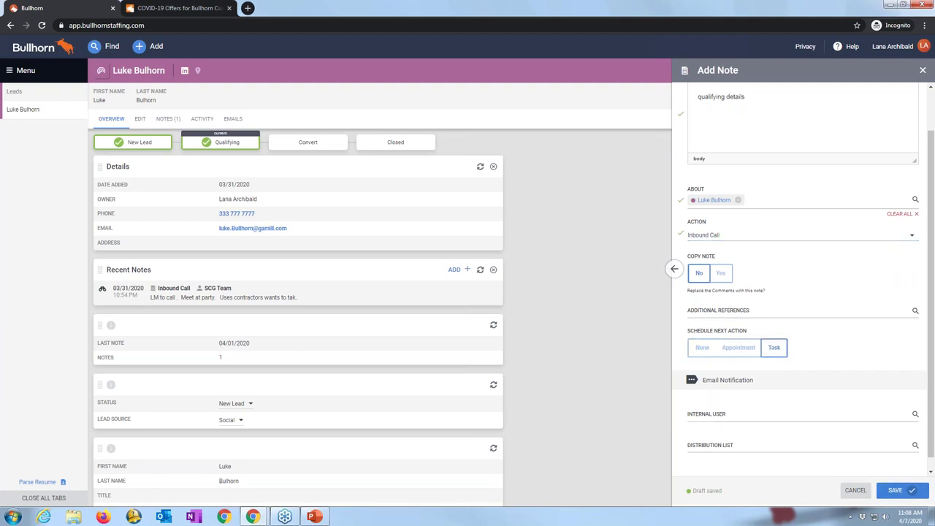
pyautogui.click(900, 490)
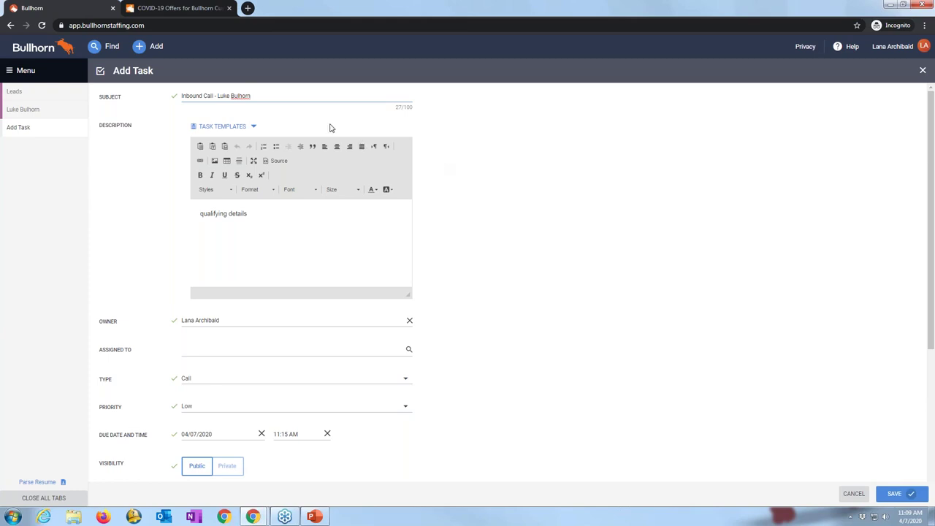
# Step: Change the task subject to 'follow up call' and append 'additional information' to the description
pyautogui.moveTo(264, 96); pyautogui.dragTo(183, 111)
pyautogui.press('BackSpace')
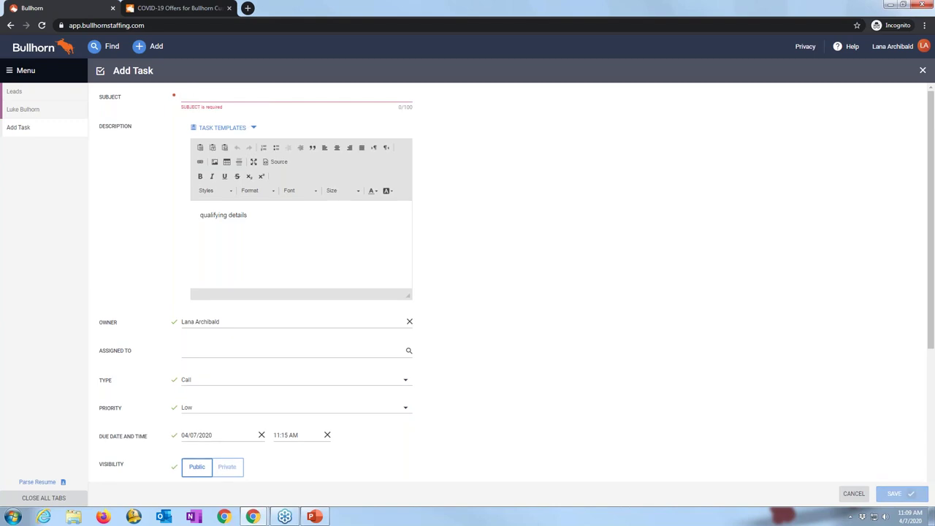
pyautogui.write('follow up call')
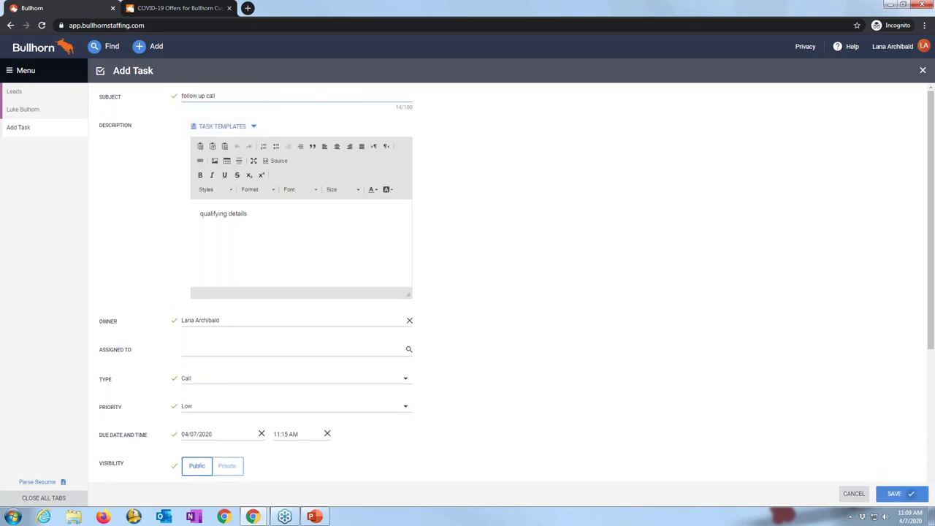
pyautogui.click(254, 213)
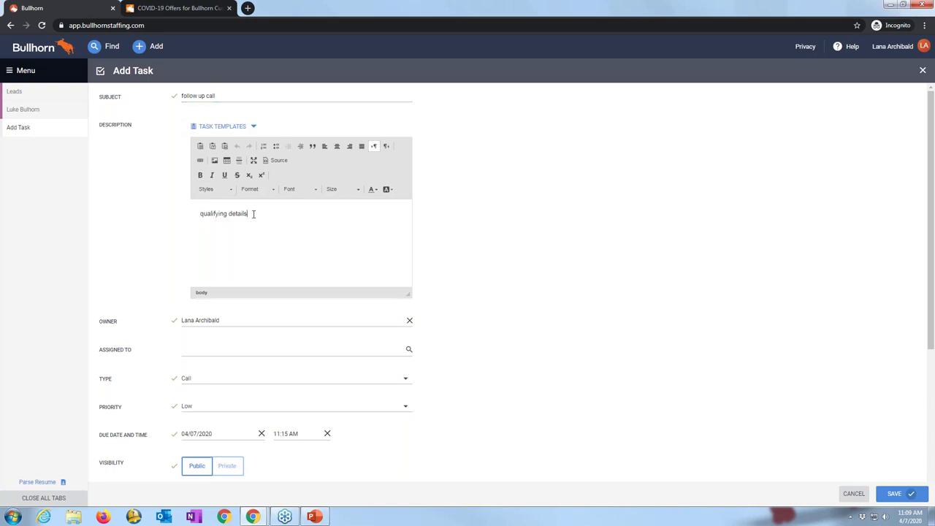
pyautogui.write('additional information')
# Step: Set the task's due date to 04/30/2020
pyautogui.scroll(-1, 263, 252)
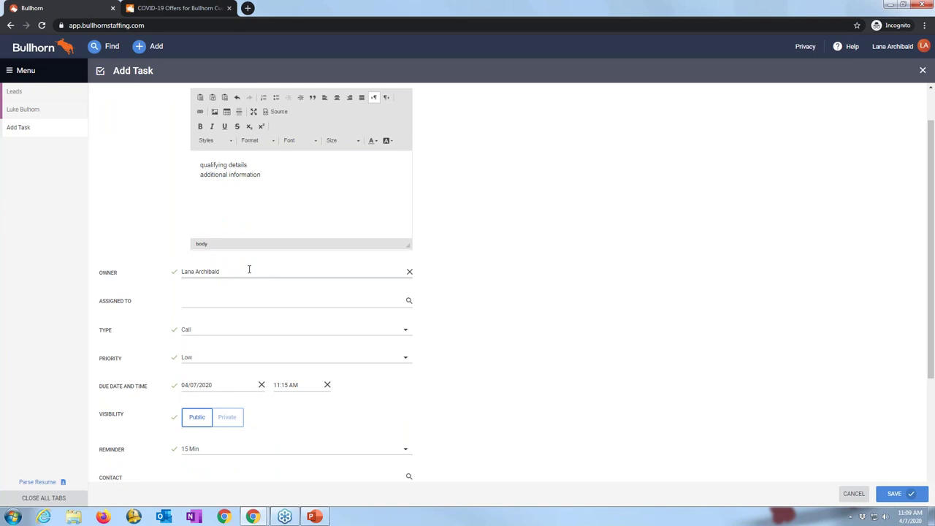
pyautogui.scroll(-1, 237, 267)
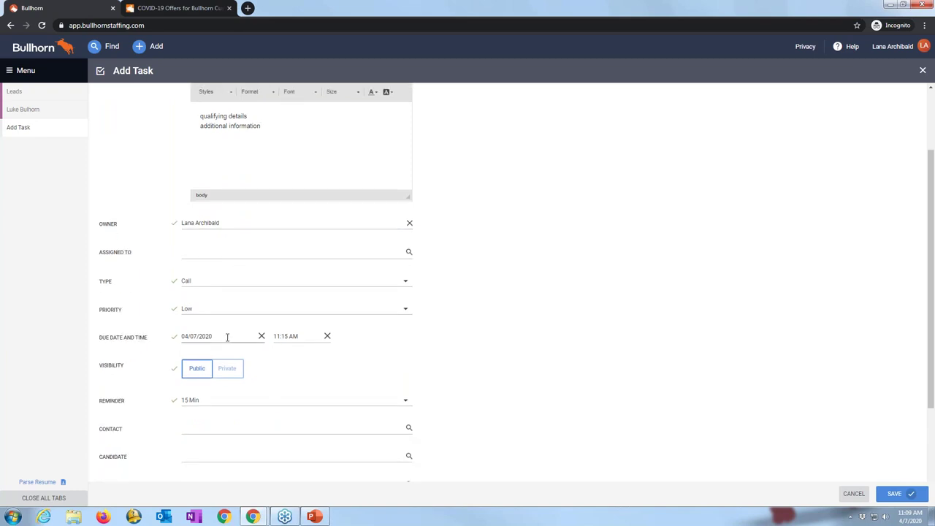
pyautogui.click(228, 337)
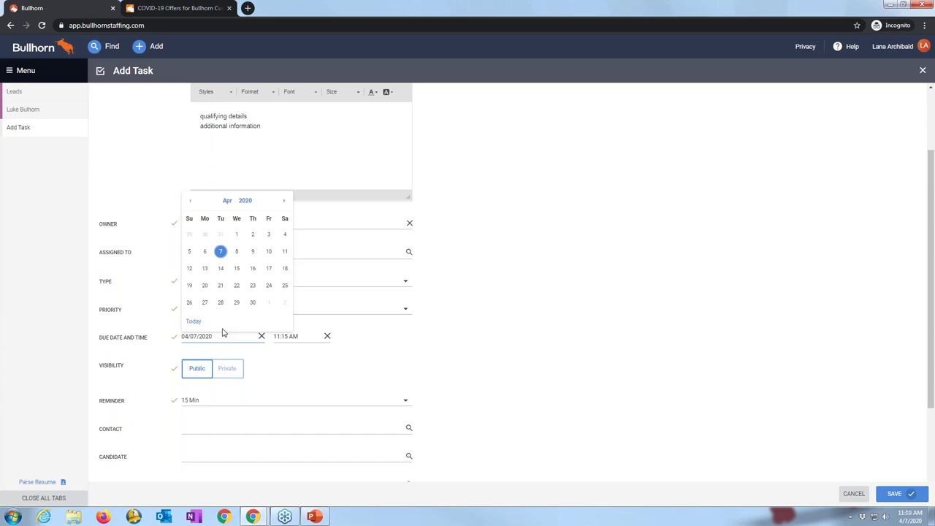
pyautogui.click(253, 304)
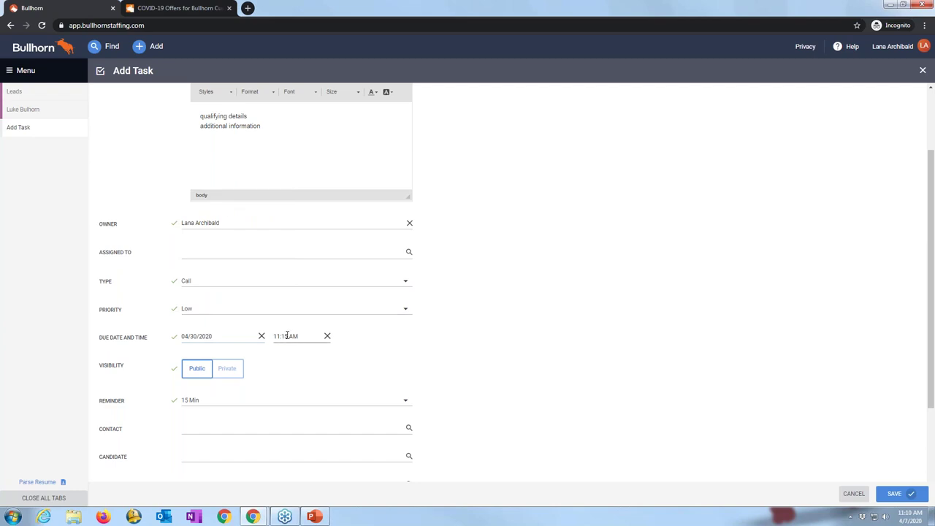
# Step: Make the task repeat calendar-based on the Last Friday
pyautogui.scroll(-3, 269, 351)
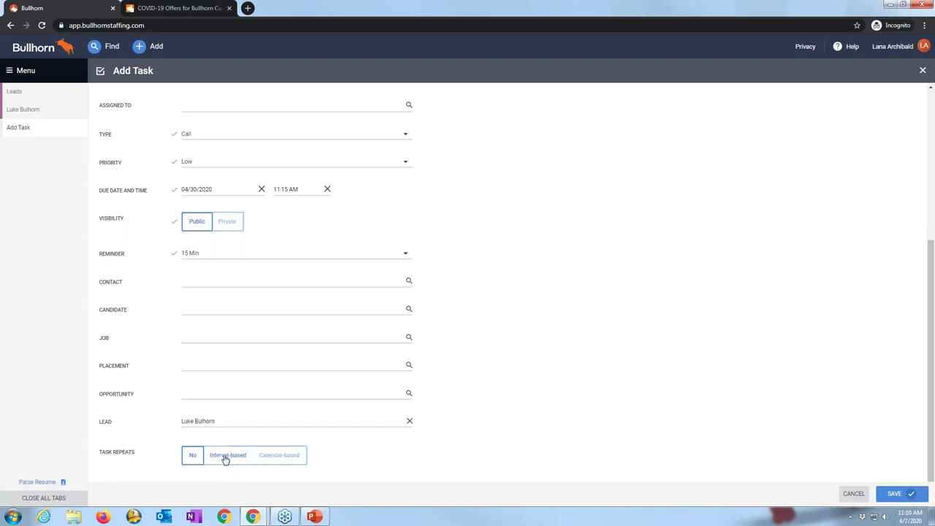
pyautogui.click(268, 459)
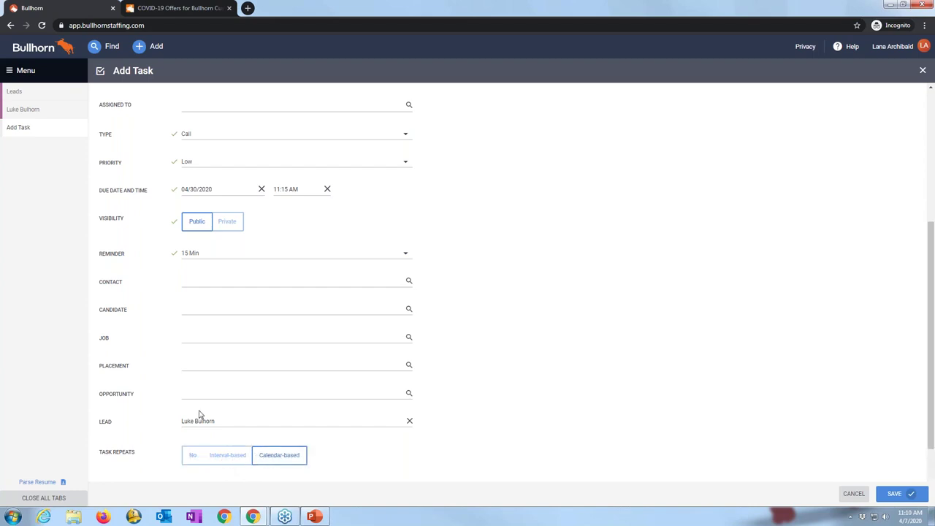
pyautogui.scroll(-2, 405, 432)
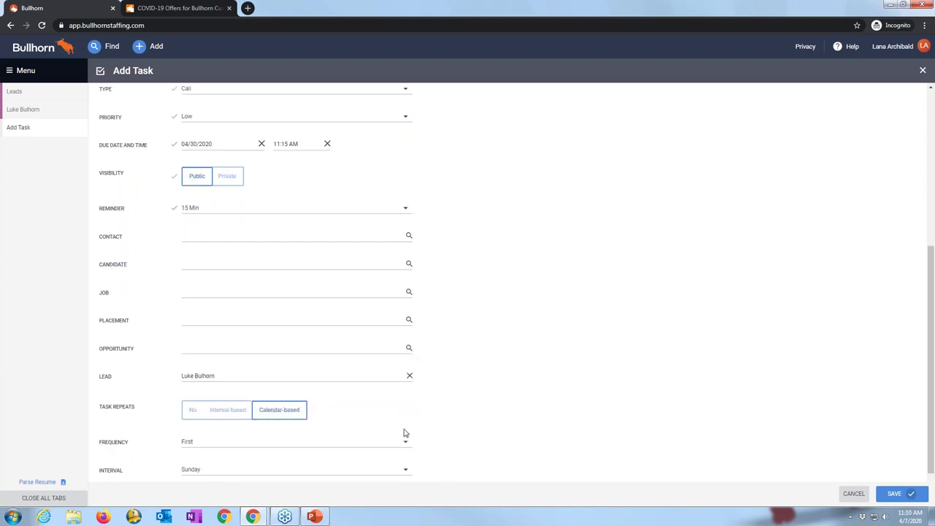
pyautogui.click(365, 396)
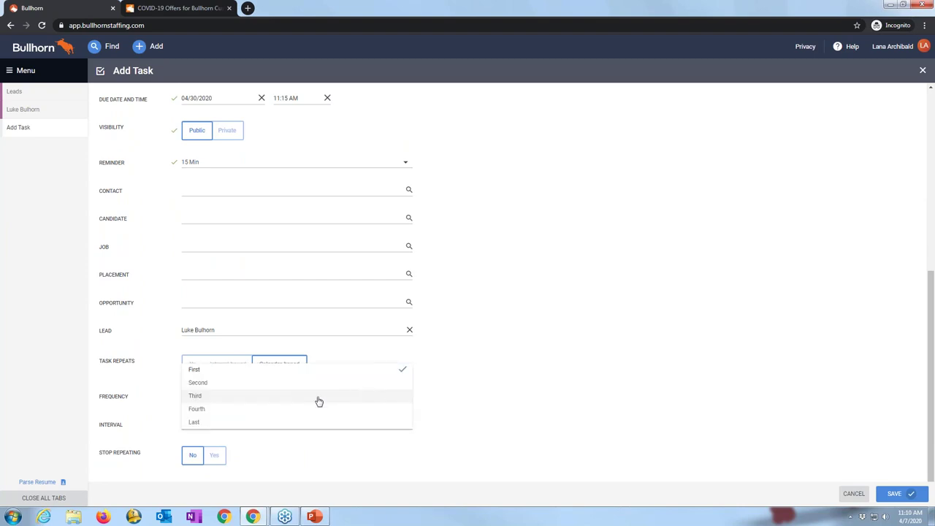
pyautogui.click(211, 423)
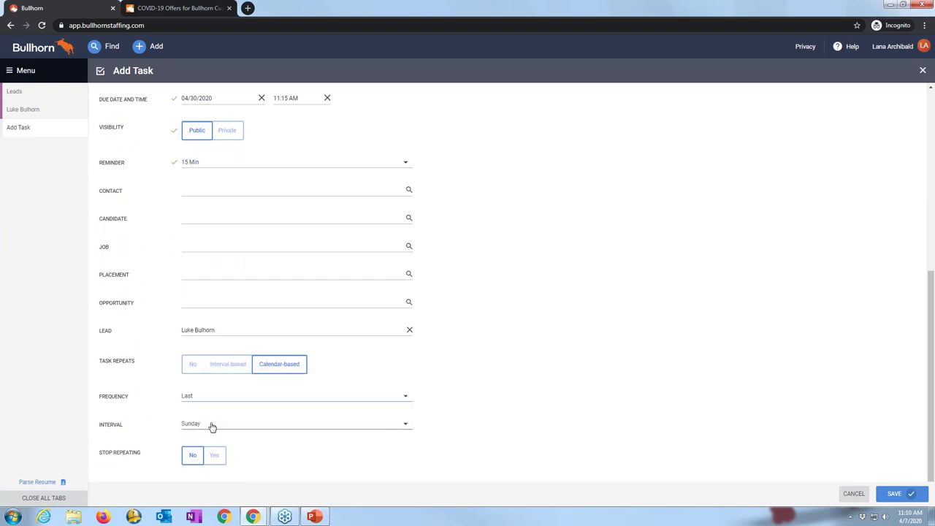
pyautogui.click(212, 427)
pyautogui.click(209, 411)
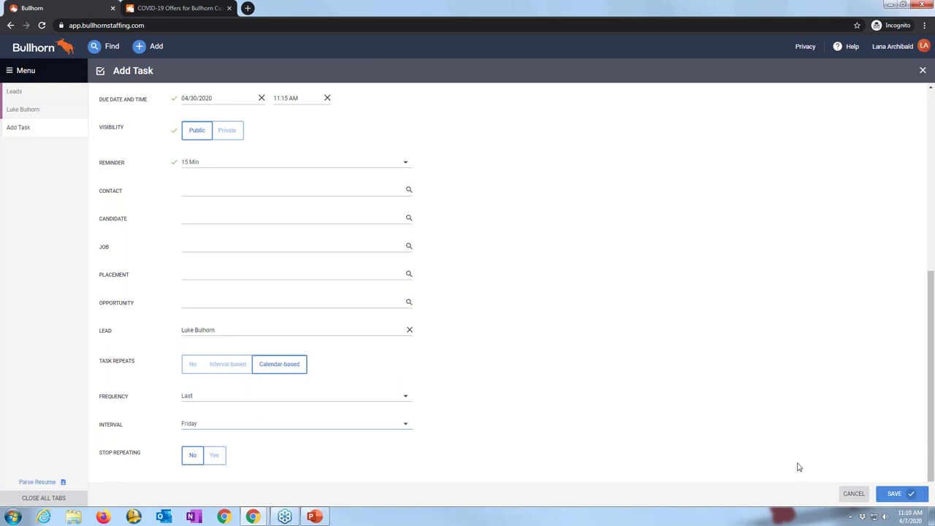
# Step: Save the recurring follow-up task, glance at the lead's Actions menu, and return to Leads
pyautogui.click(895, 495)
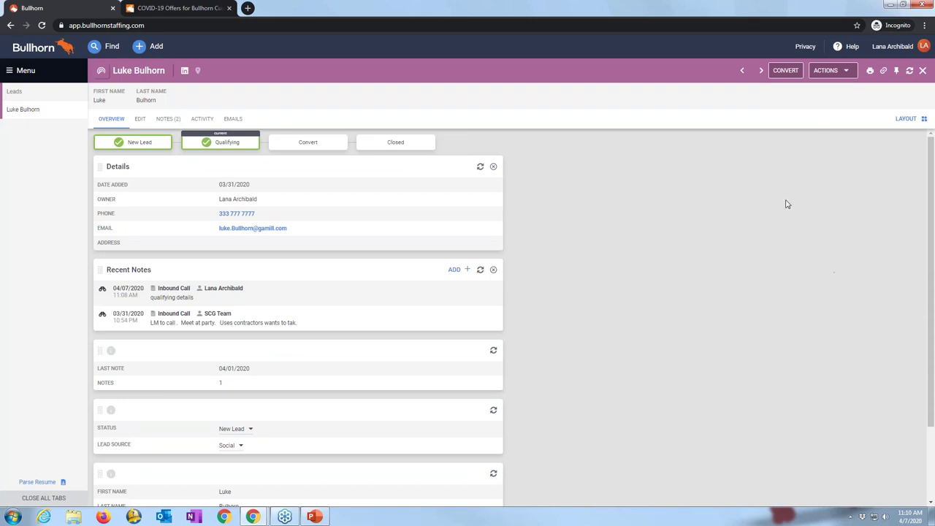
pyautogui.click(830, 76)
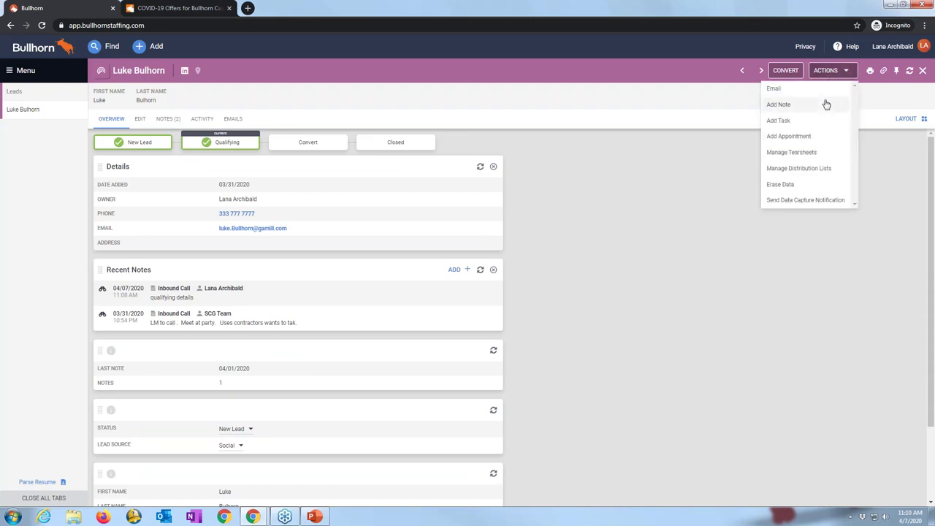
pyautogui.click(732, 184)
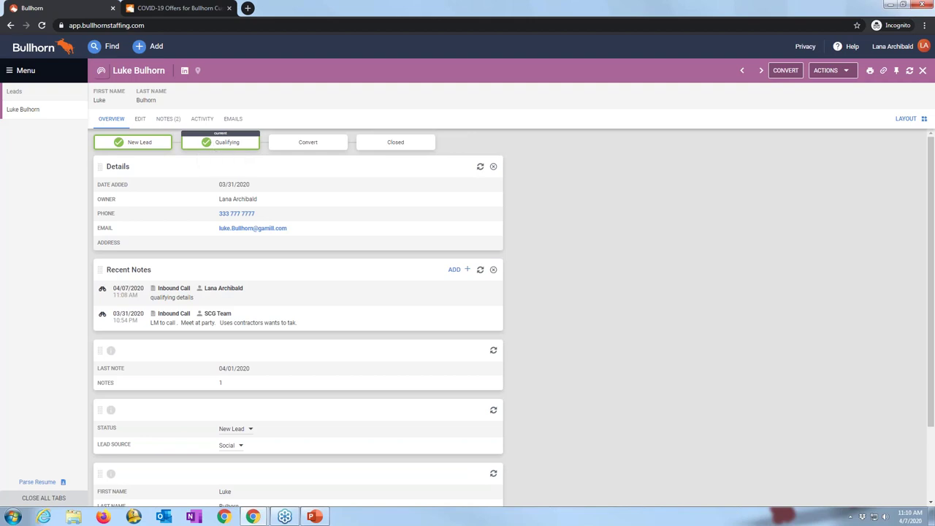
pyautogui.click(37, 98)
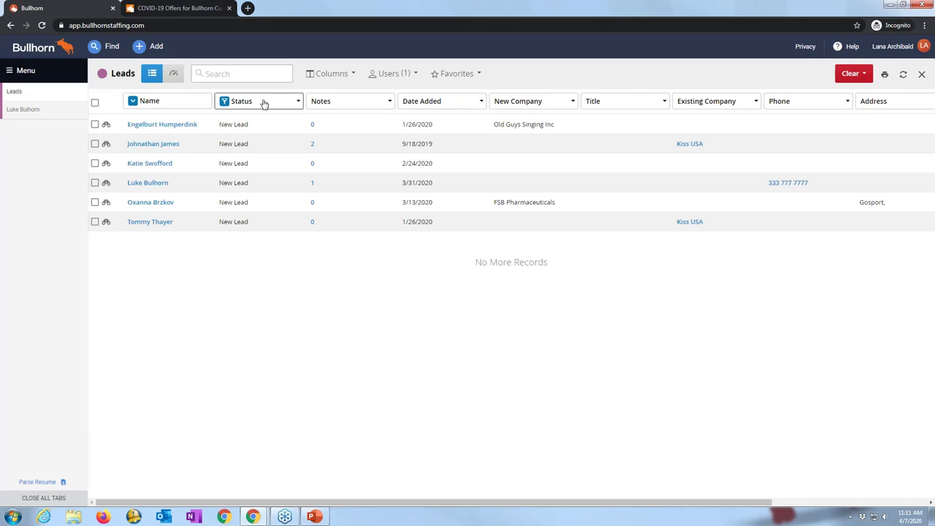
# Step: Open and close the Users filter on the Leads list without changing it
pyautogui.click(388, 76)
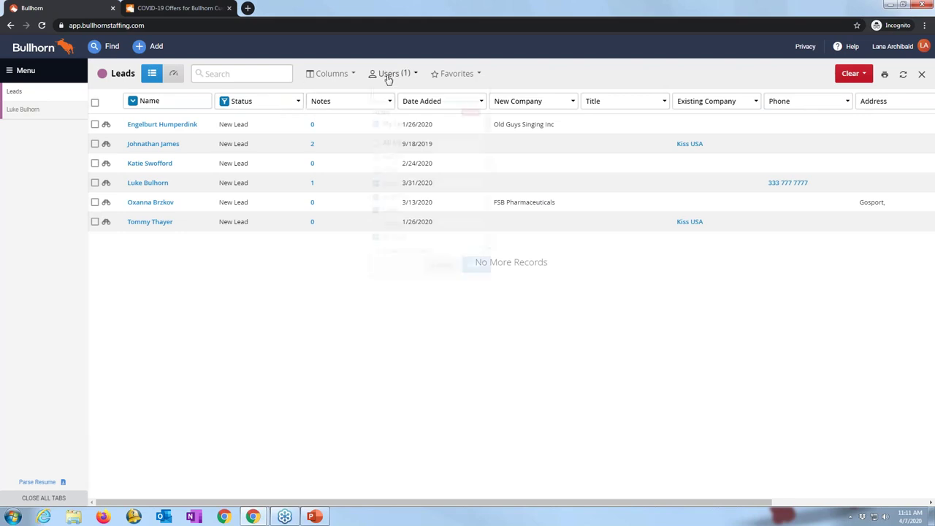
pyautogui.click(348, 323)
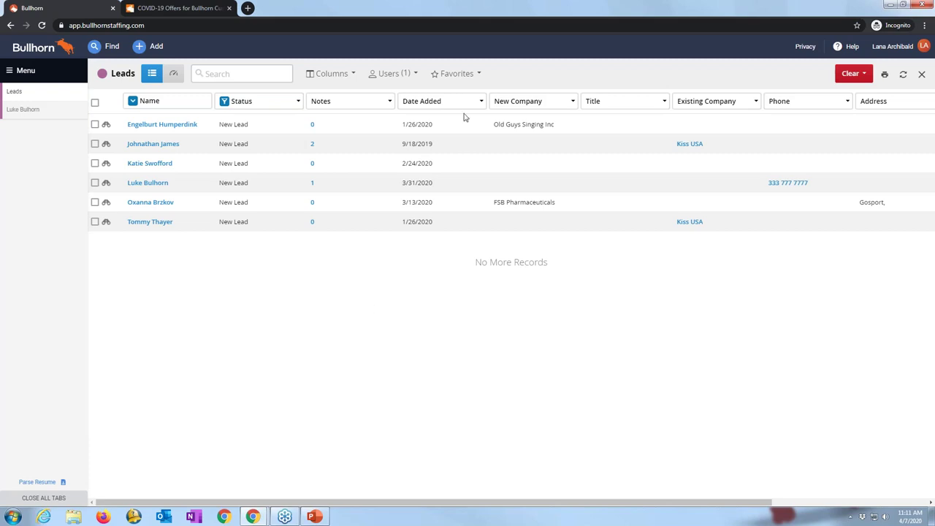
# Step: Save the current leads search as favorite 'My New Leads' and load it from Favorites
pyautogui.click(459, 76)
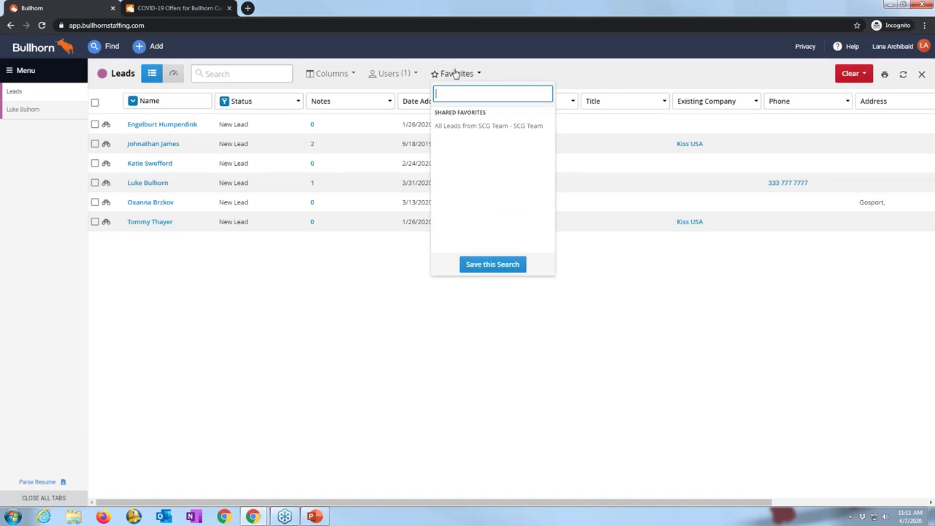
pyautogui.click(478, 266)
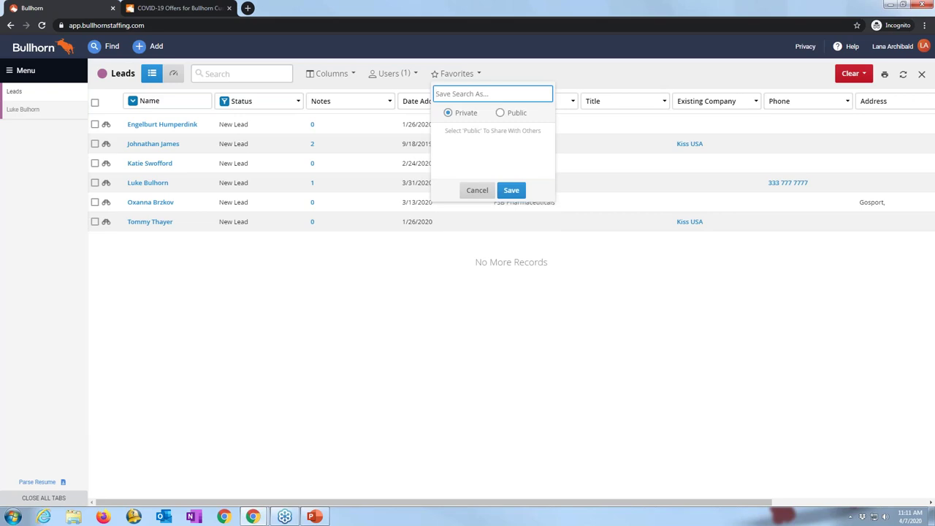
pyautogui.write('My New Leads')
pyautogui.click(504, 193)
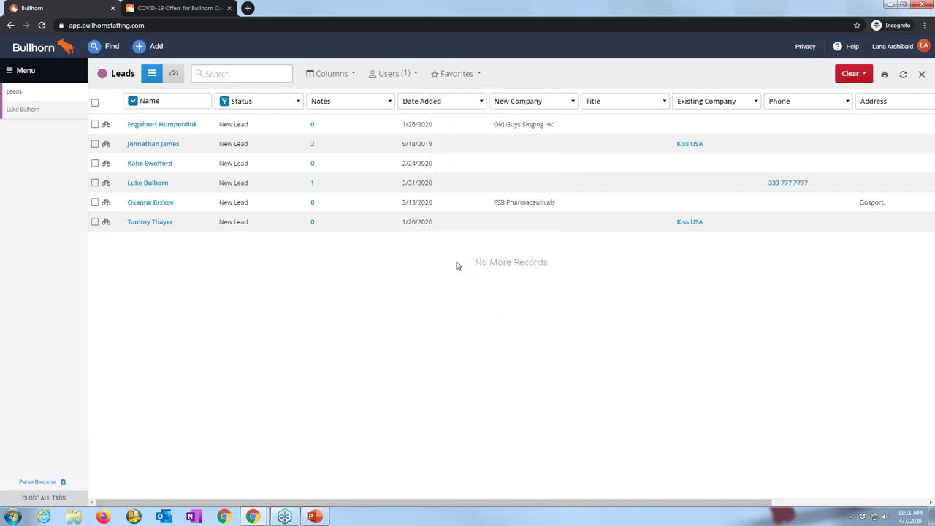
pyautogui.click(453, 74)
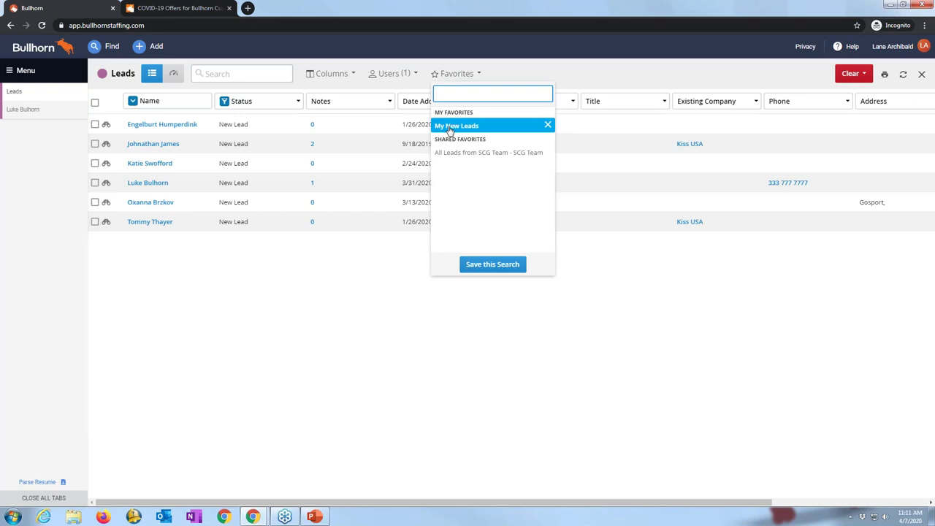
pyautogui.click(369, 328)
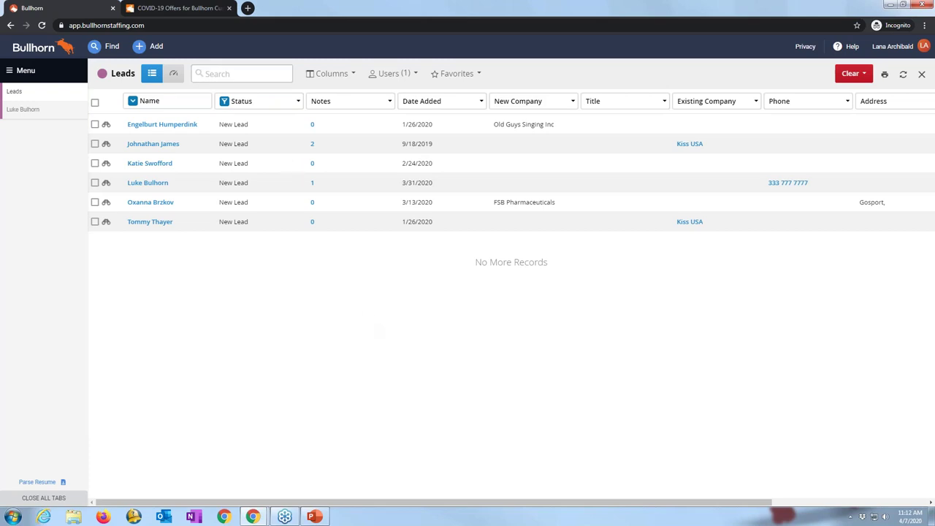
# Step: Change the Status filter from New Lead to Qualifying
pyautogui.click(252, 104)
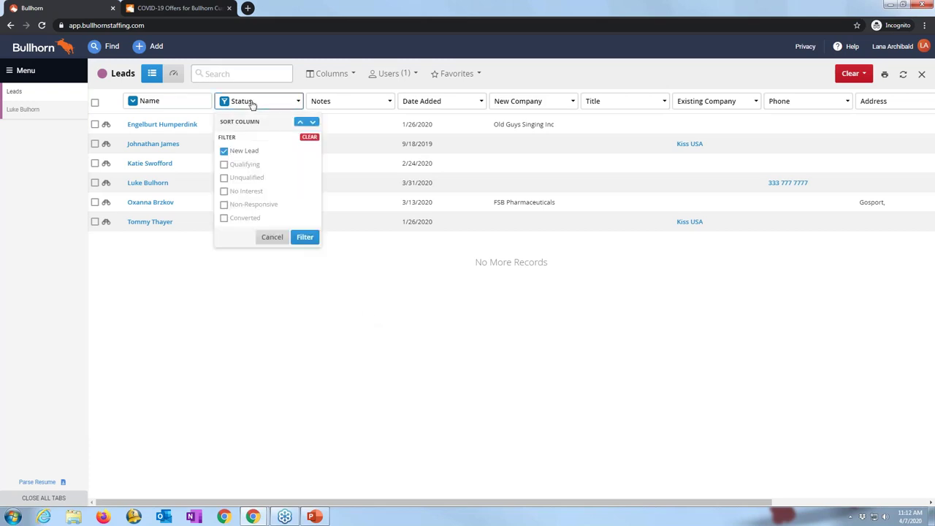
pyautogui.click(224, 151)
pyautogui.click(225, 165)
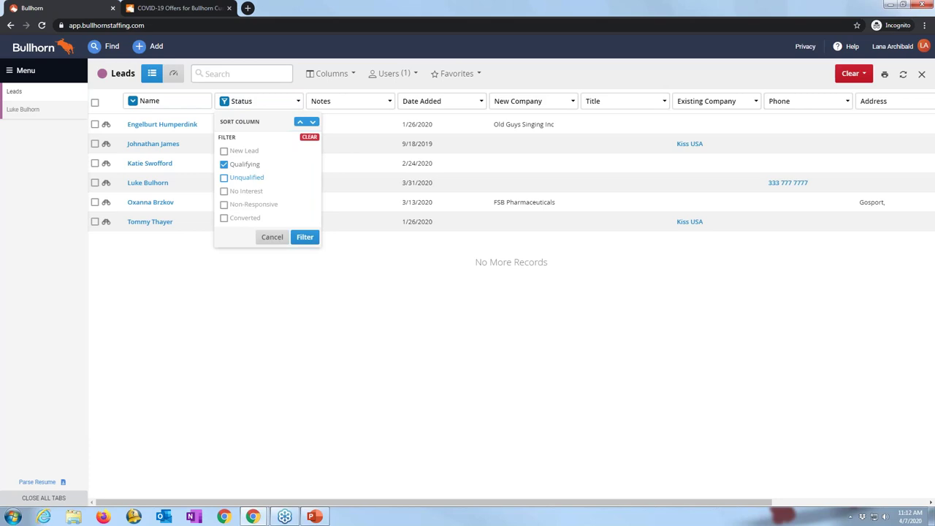
pyautogui.click(305, 237)
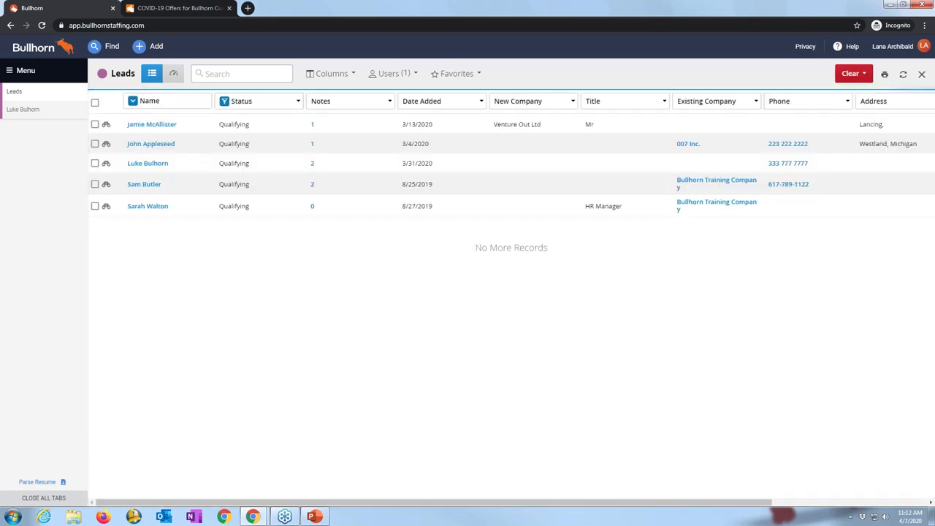
# Step: Save the filtered search as favorite 'My Qualifying Leads' and check the Favorites list
pyautogui.click(469, 73)
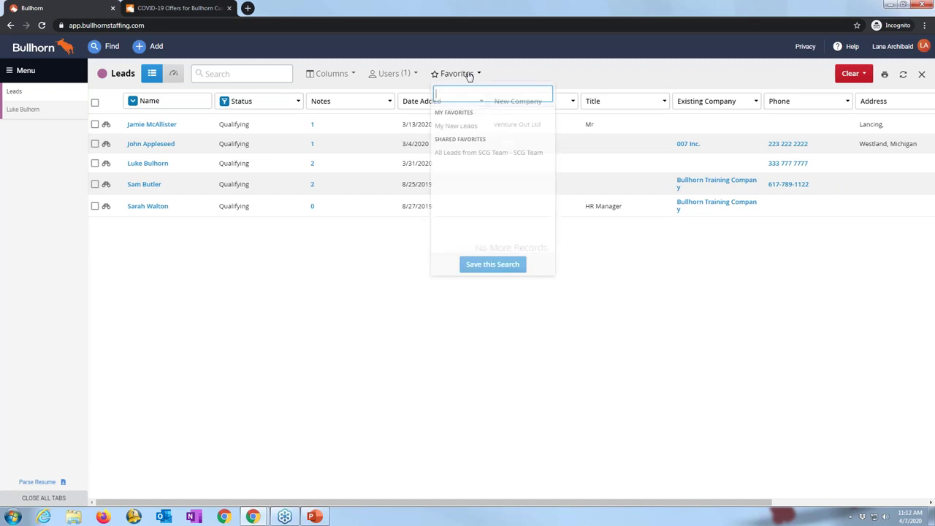
pyautogui.click(488, 265)
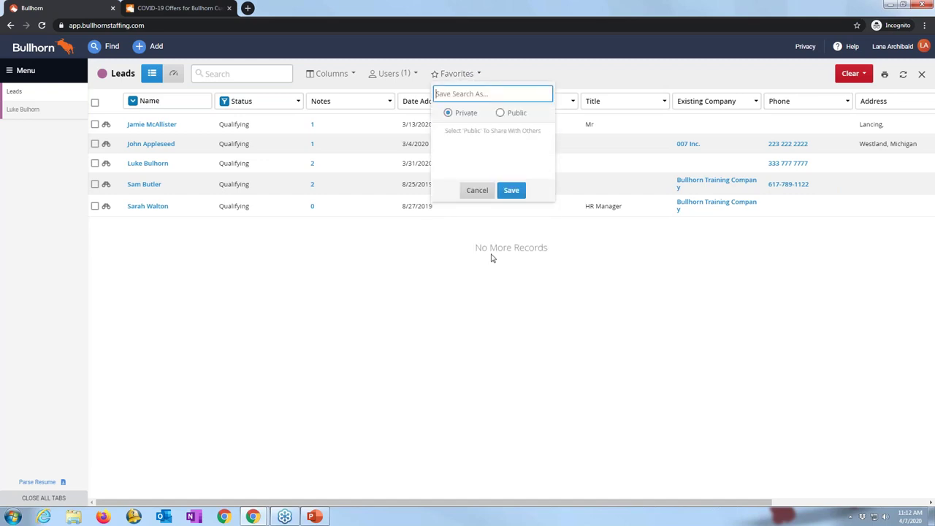
pyautogui.write('My Qualifying Leads')
pyautogui.click(513, 190)
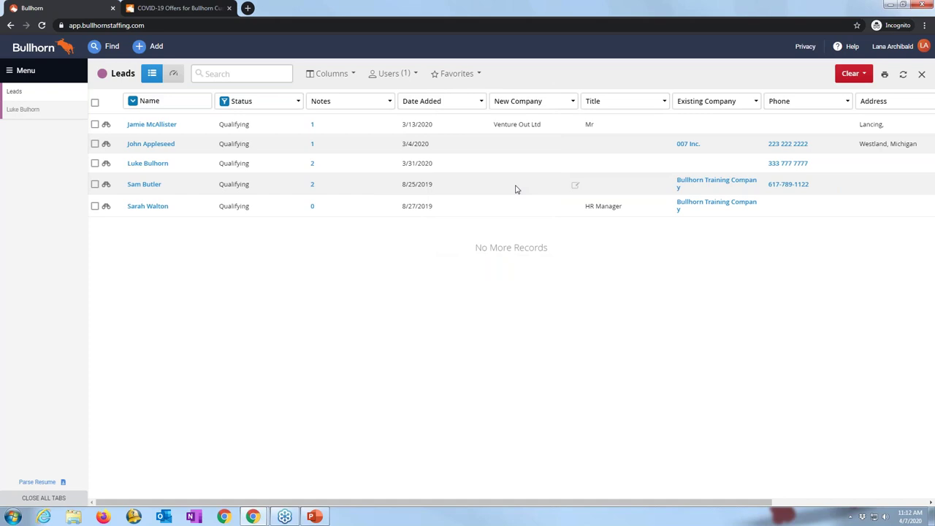
pyautogui.click(453, 74)
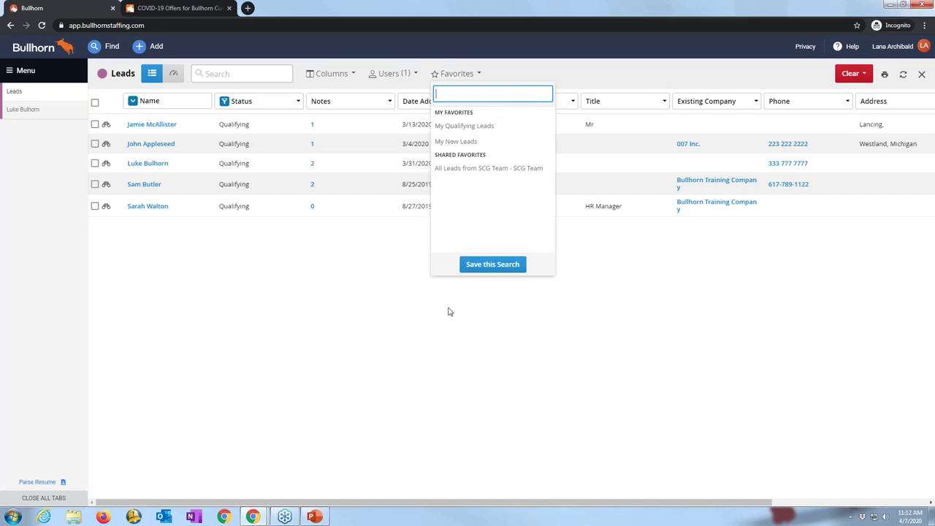
pyautogui.click(379, 234)
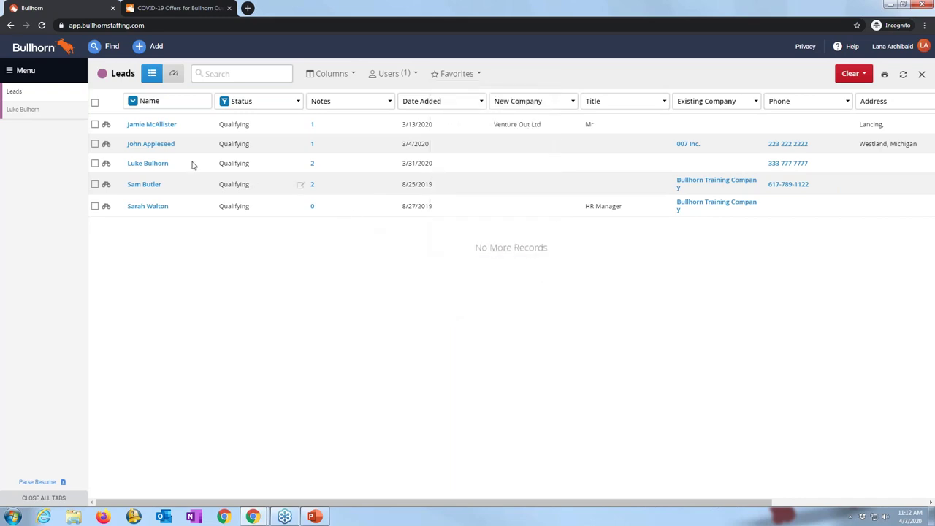
pyautogui.click(106, 127)
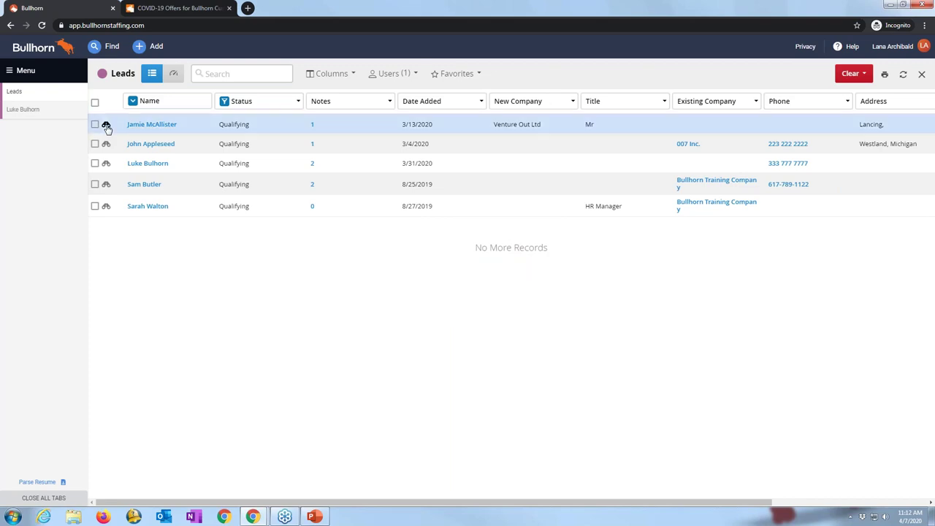
pyautogui.click(107, 127)
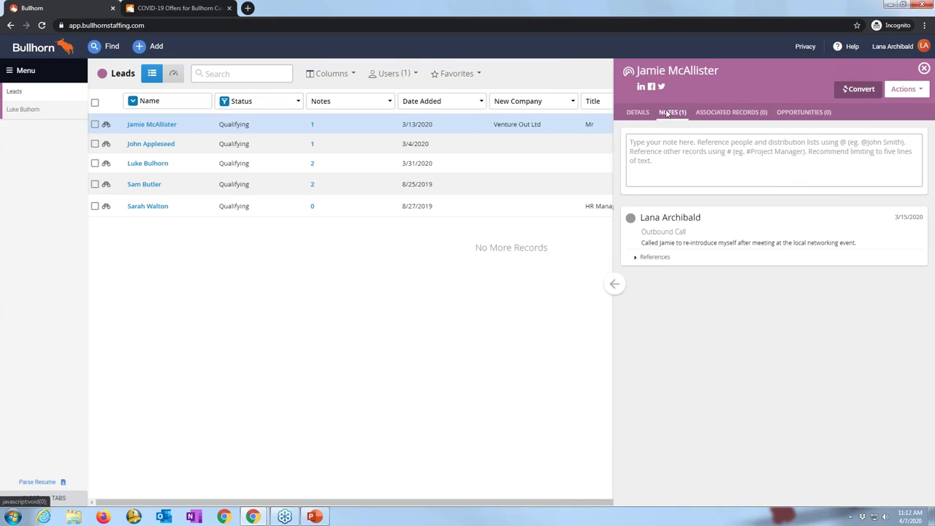
pyautogui.click(666, 144)
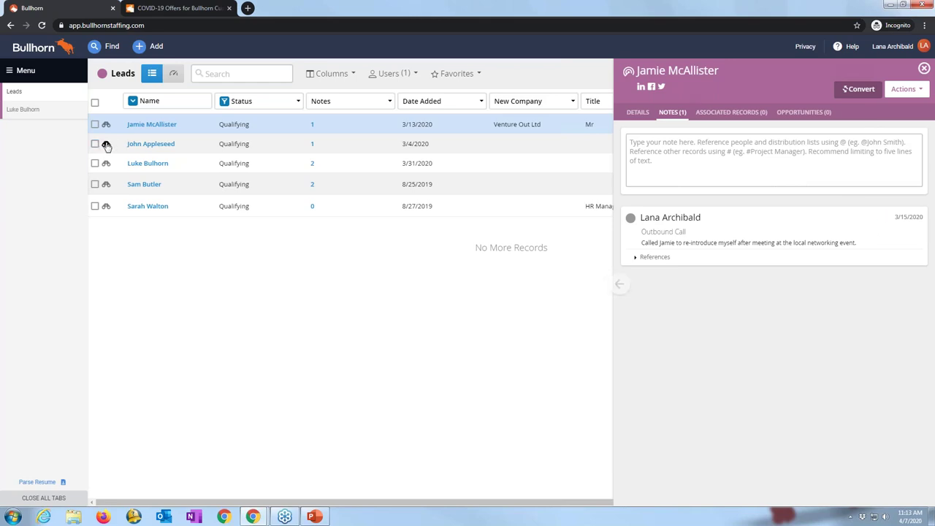
pyautogui.click(106, 146)
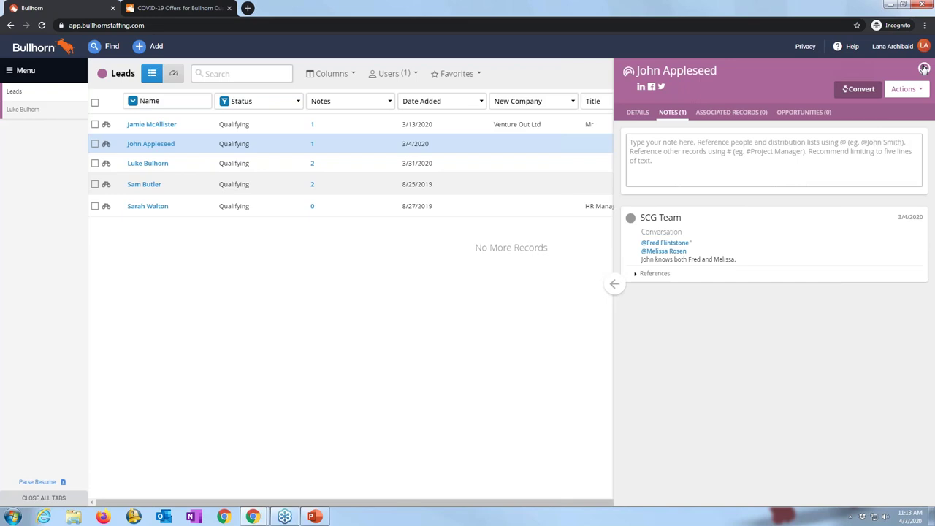
pyautogui.click(925, 69)
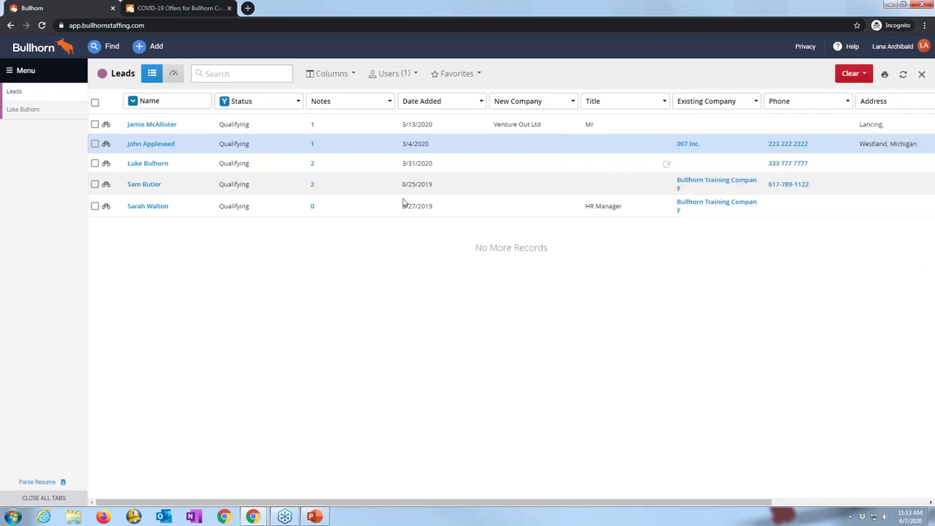
# Step: Tick all five Qualifying leads and open the '5 Selected' bulk actions menu
pyautogui.click(95, 124)
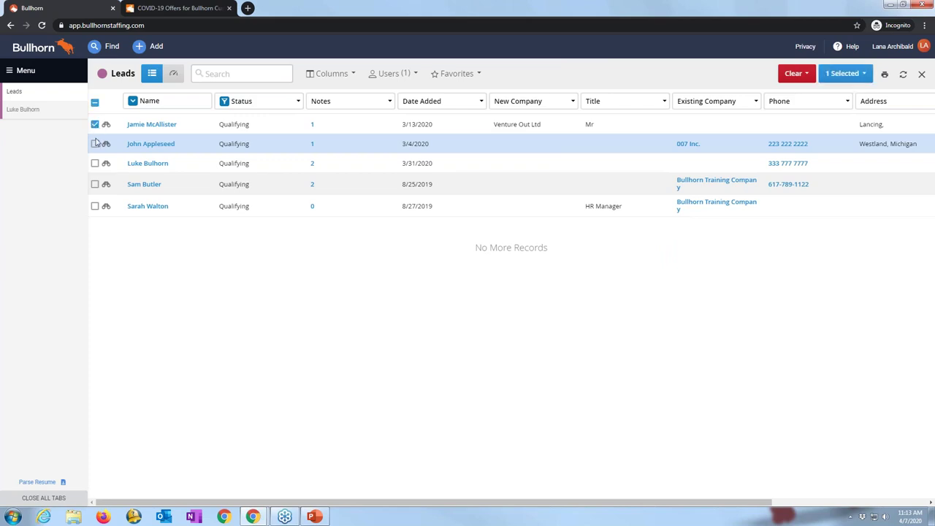
pyautogui.click(95, 144)
pyautogui.click(95, 163)
pyautogui.click(94, 184)
pyautogui.click(95, 206)
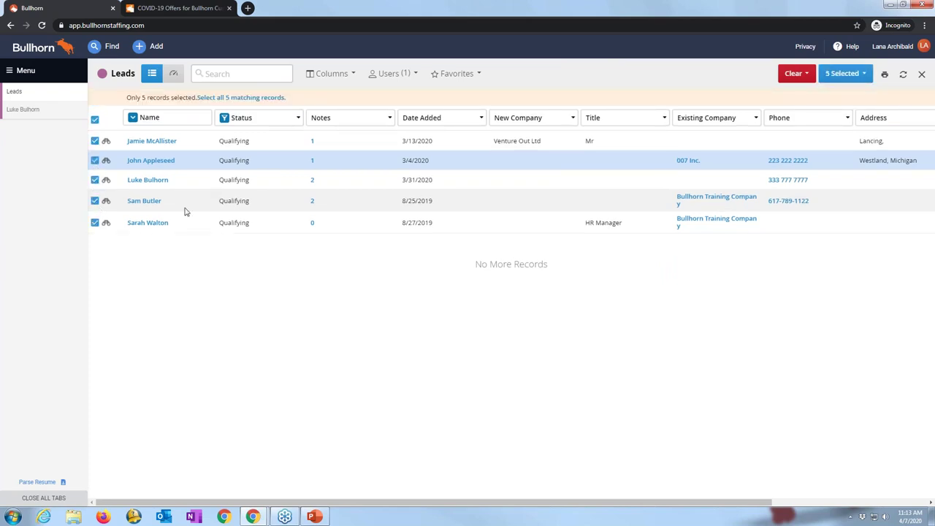
pyautogui.click(844, 75)
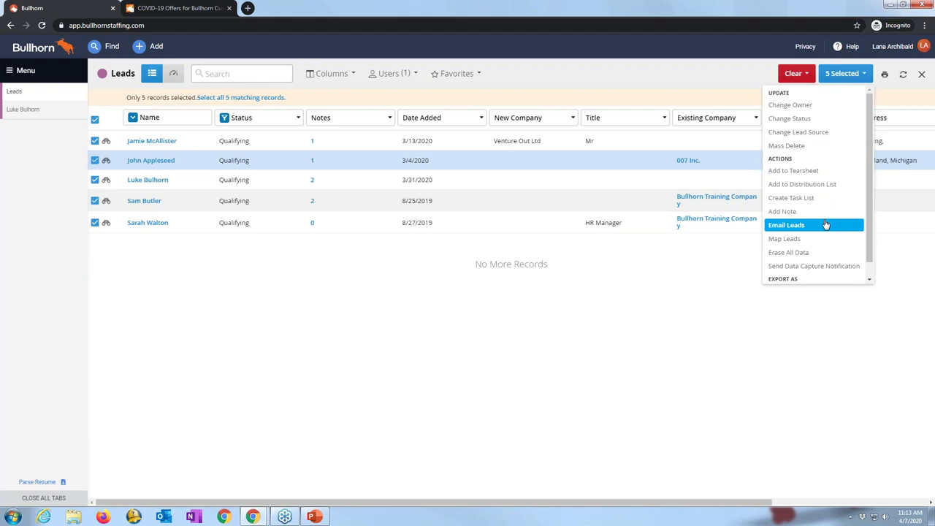
# Step: Close the '5 Selected' dropdown so the five leads stay selected in the list
pyautogui.click(701, 326)
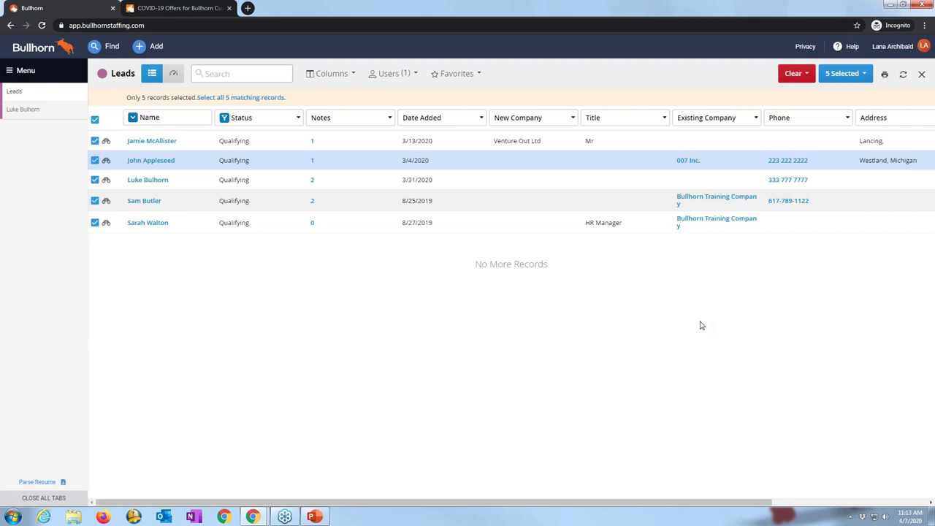
# Step: Reopen the Qualifying lead's record overview with its 'qualifying details' inbound-call note
pyautogui.click(23, 112)
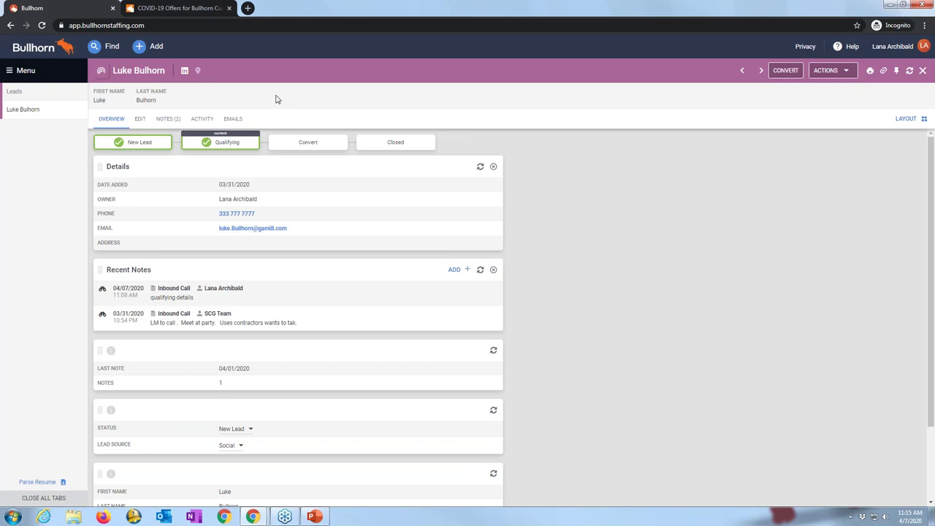
# Step: Search for 114334 and open the '114334 | Software Developer' opportunity
pyautogui.click(111, 46)
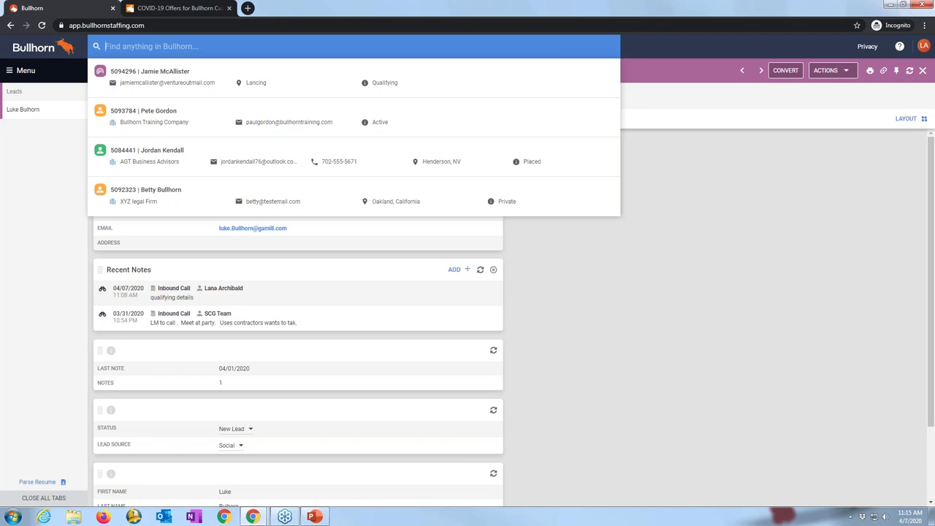
pyautogui.write('114334')
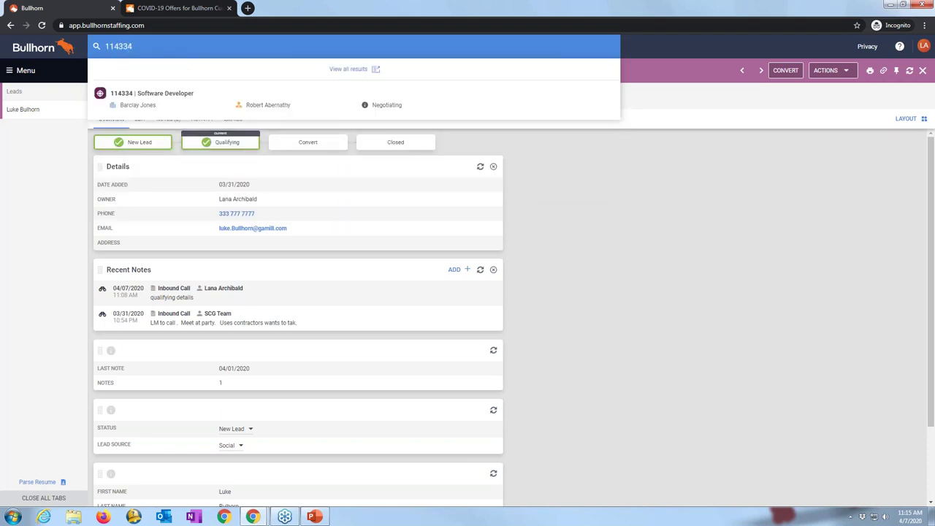
pyautogui.click(161, 97)
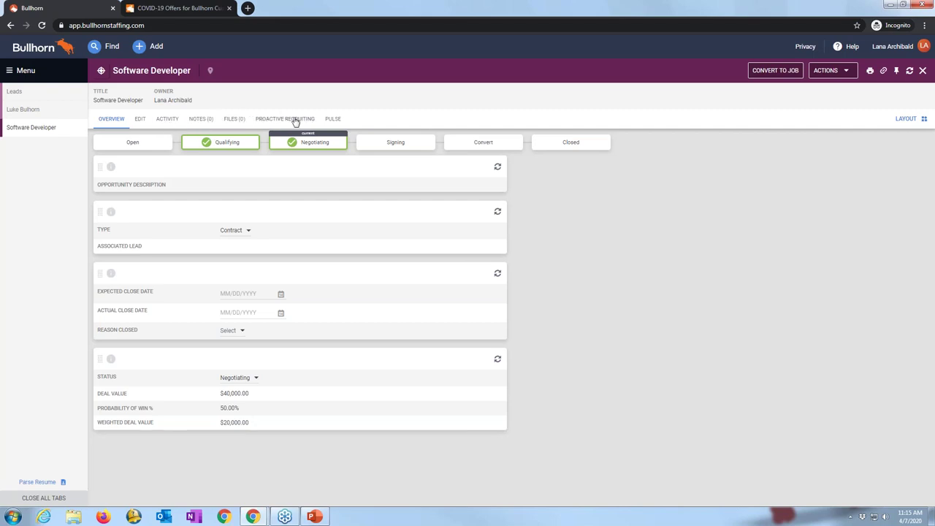
# Step: Open the Software Developer opportunity's edit form showing Contract, Negotiating and 40000 USD
pyautogui.moveTo(296, 144)
pyautogui.click(140, 120)
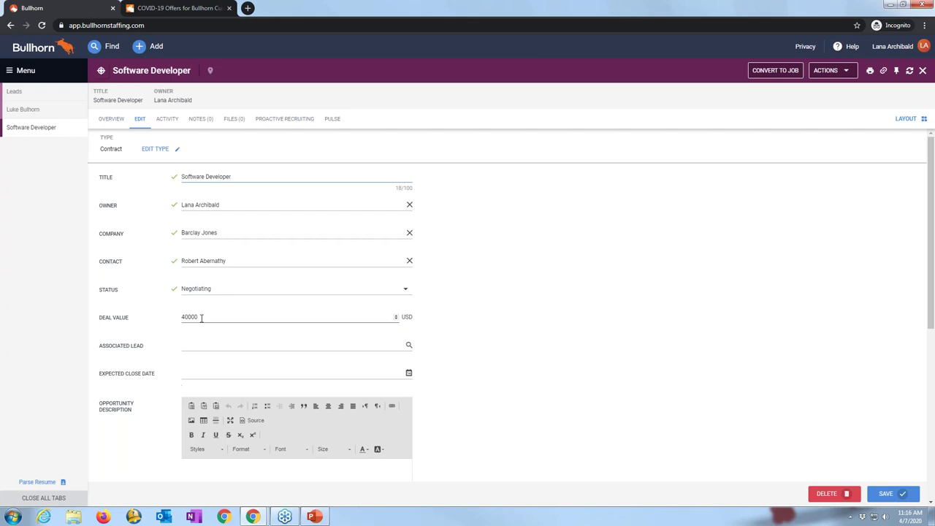
# Step: Return to the opportunity overview and read the Qualifying and Negotiating stage info cards
pyautogui.click(111, 119)
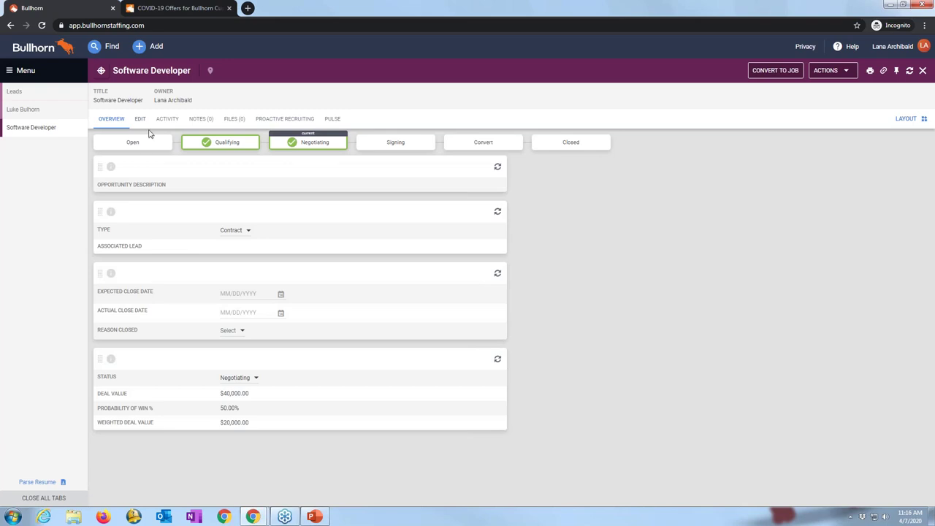
pyautogui.moveTo(223, 142)
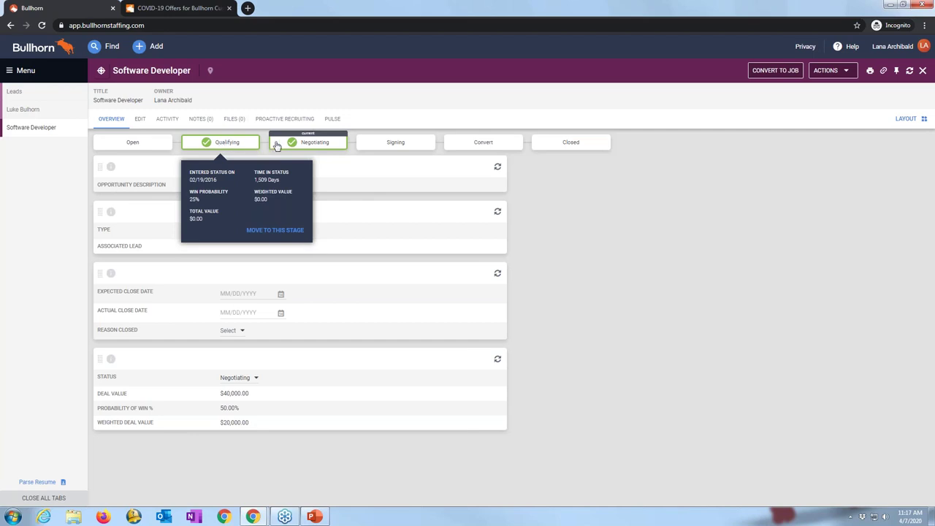
pyautogui.moveTo(289, 146)
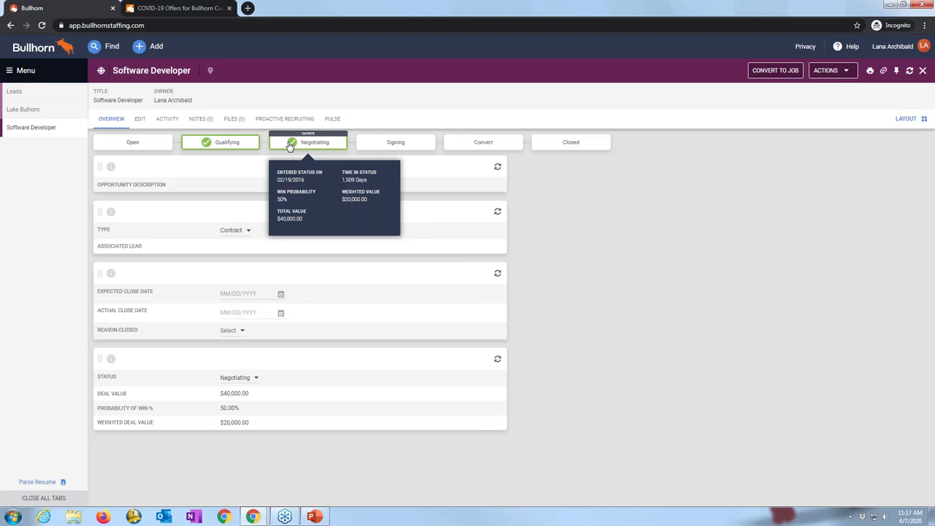
# Step: Open the module navigation Menu to reach the full Opportunities list
pyautogui.click(30, 74)
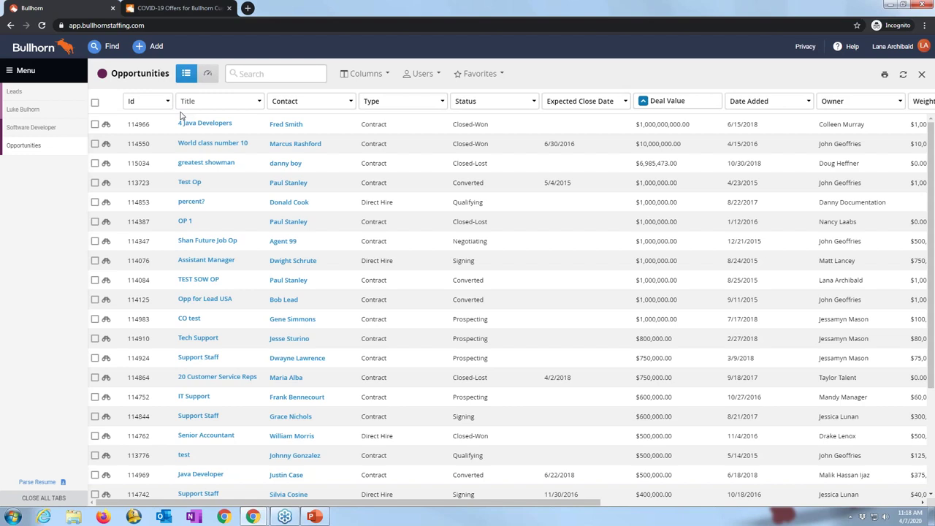
# Step: Filter the Opportunities list to Open status and My Opportunities only
pyautogui.click(498, 102)
pyautogui.click(444, 153)
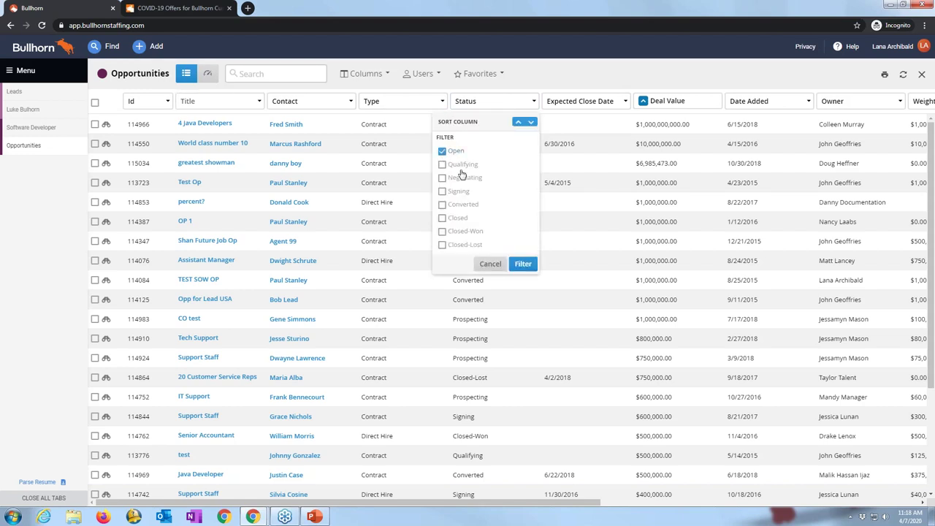
pyautogui.click(522, 265)
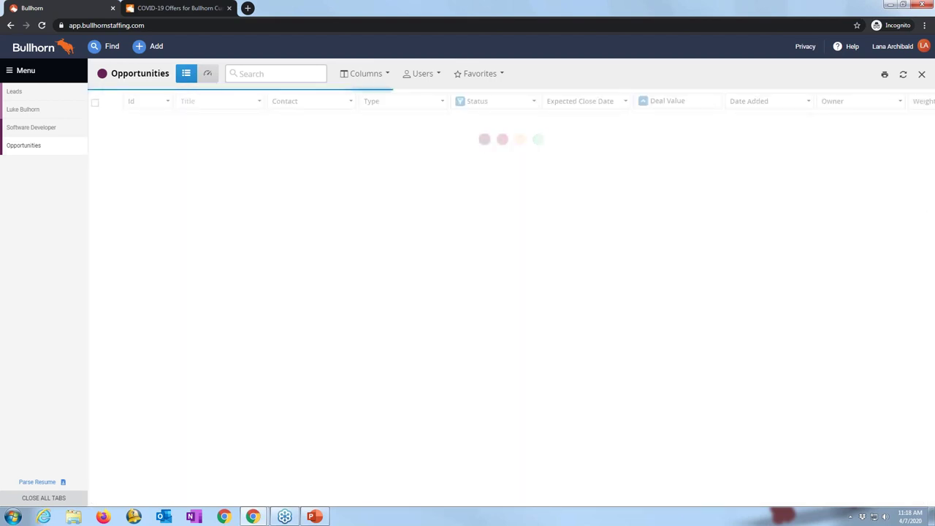
pyautogui.click(424, 73)
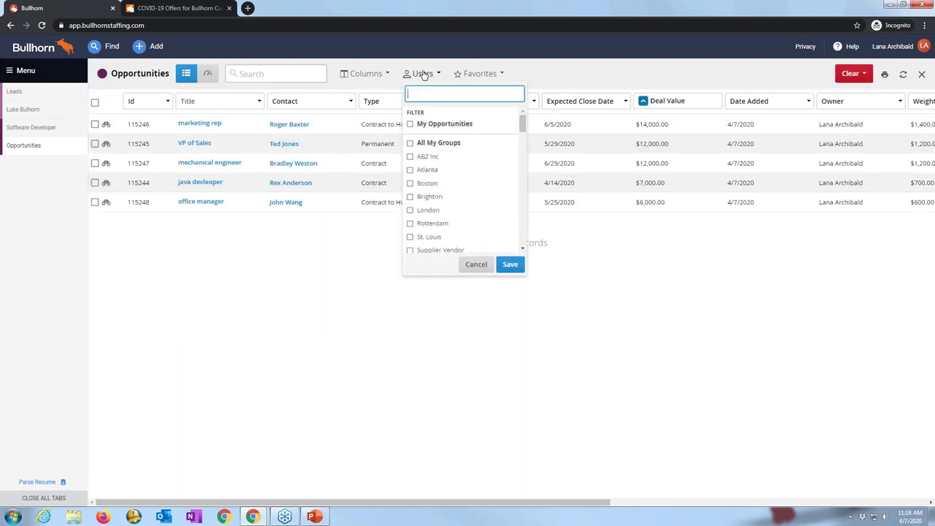
pyautogui.click(410, 125)
pyautogui.click(510, 265)
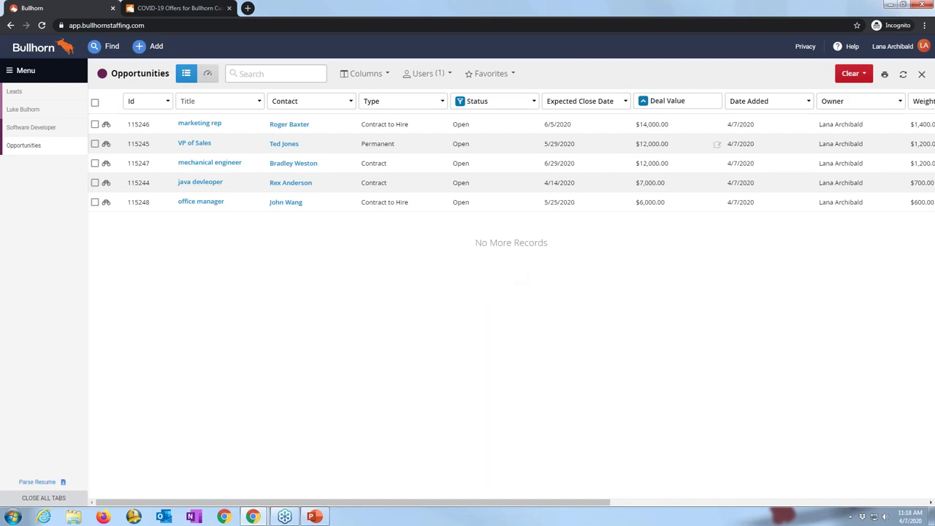
# Step: Sort the five Open opportunities by Deal Value descending, $14,000.00 first
pyautogui.click(681, 104)
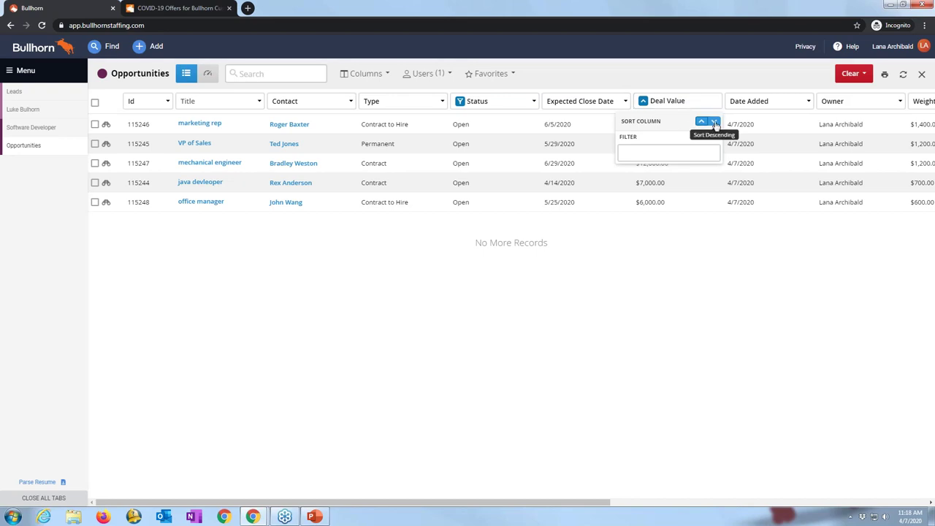
pyautogui.click(715, 123)
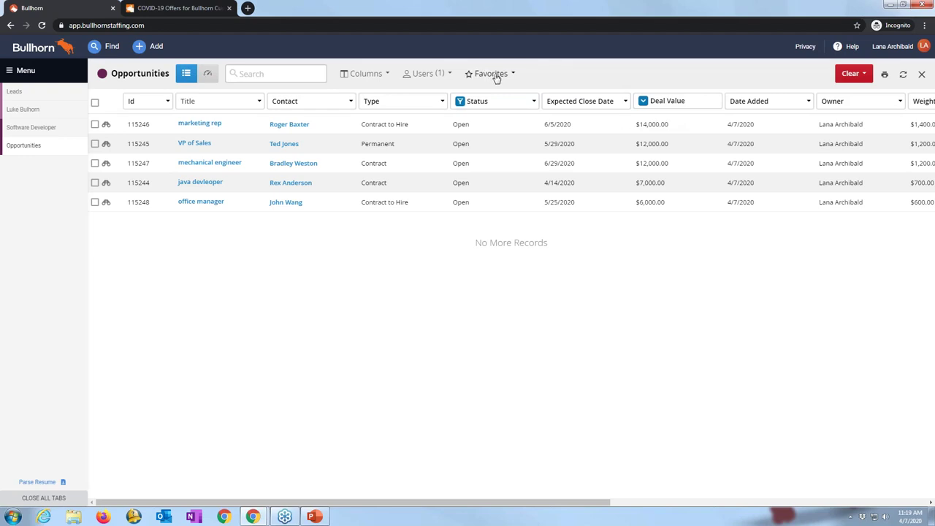
# Step: Save the search as private favorite 'My Open Opps', then Clear All filters
pyautogui.click(494, 75)
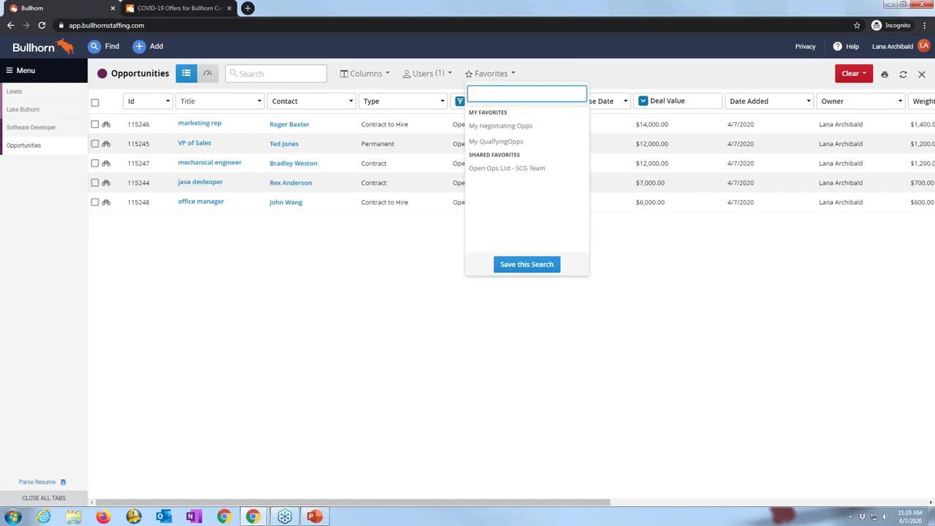
pyautogui.click(526, 265)
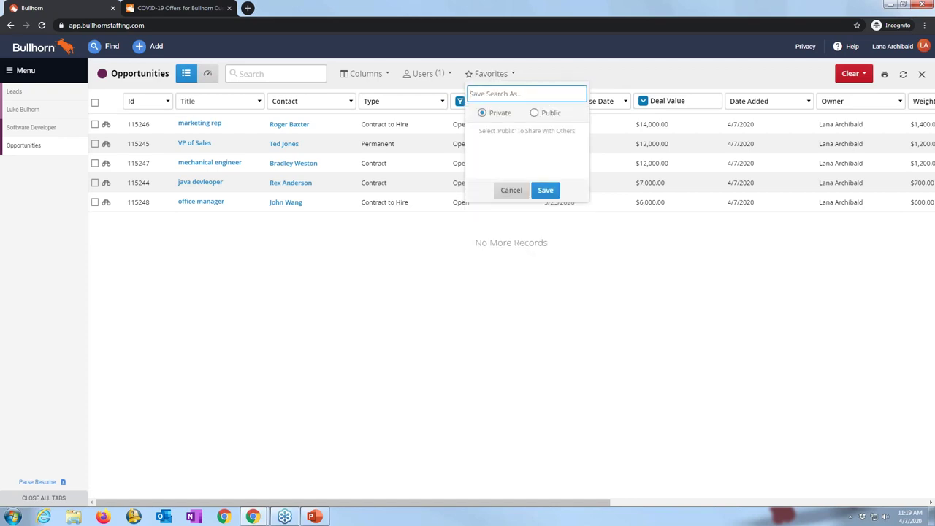
pyautogui.write('My Open Opps')
pyautogui.click(545, 190)
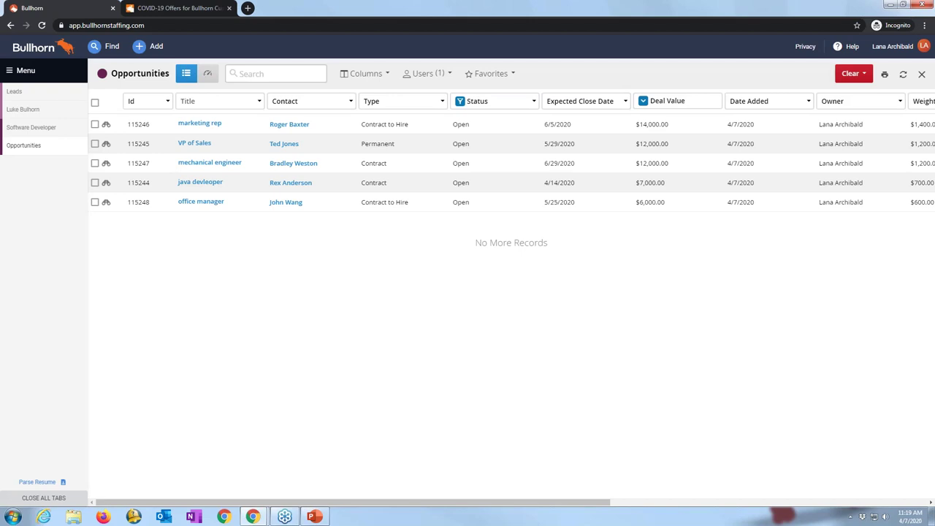
pyautogui.click(855, 73)
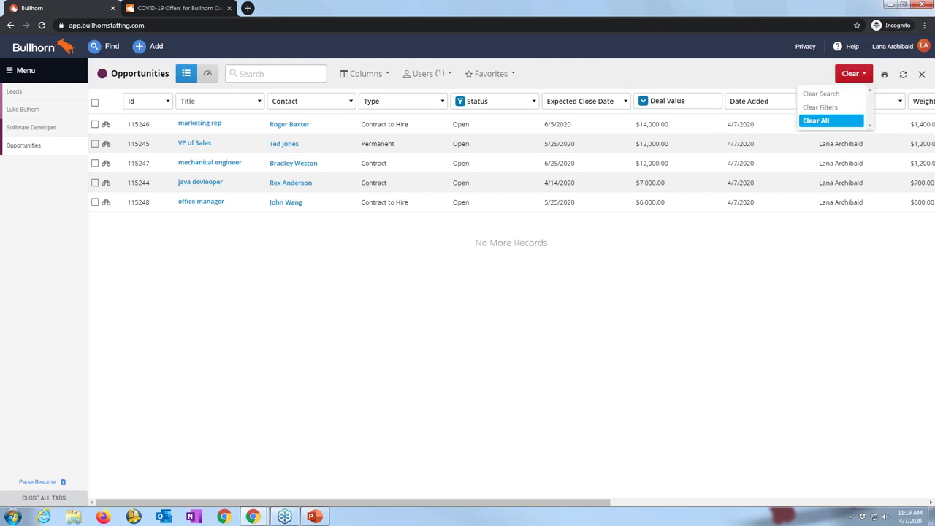
pyautogui.click(847, 120)
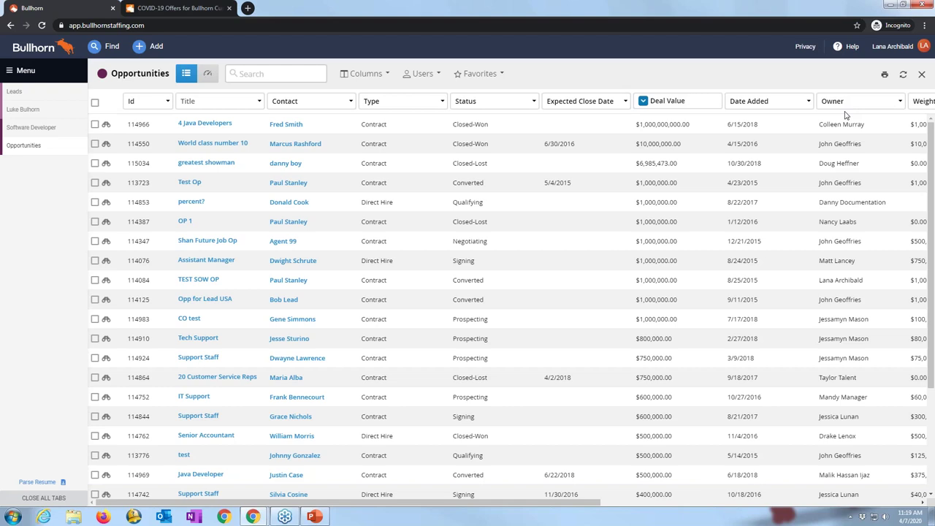
# Step: Limit the opportunities list to My Opportunities only
pyautogui.click(421, 76)
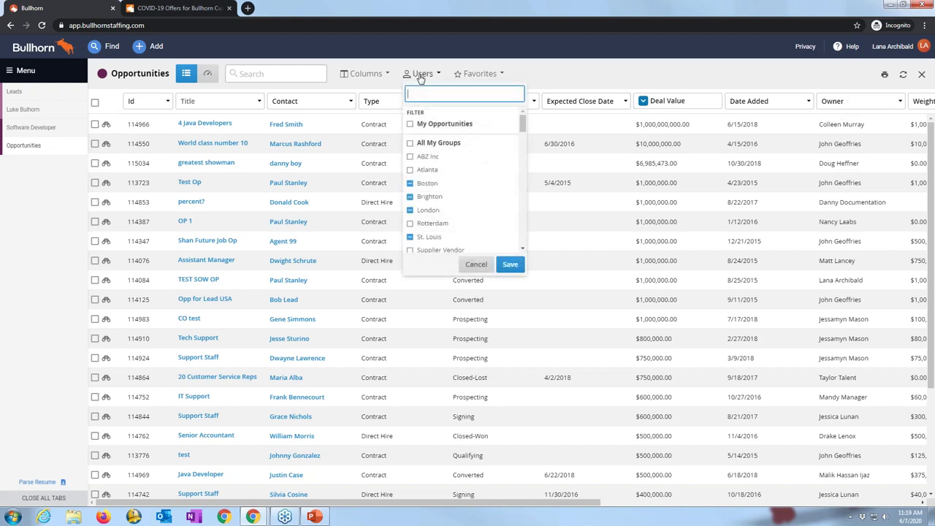
pyautogui.click(411, 125)
pyautogui.click(510, 265)
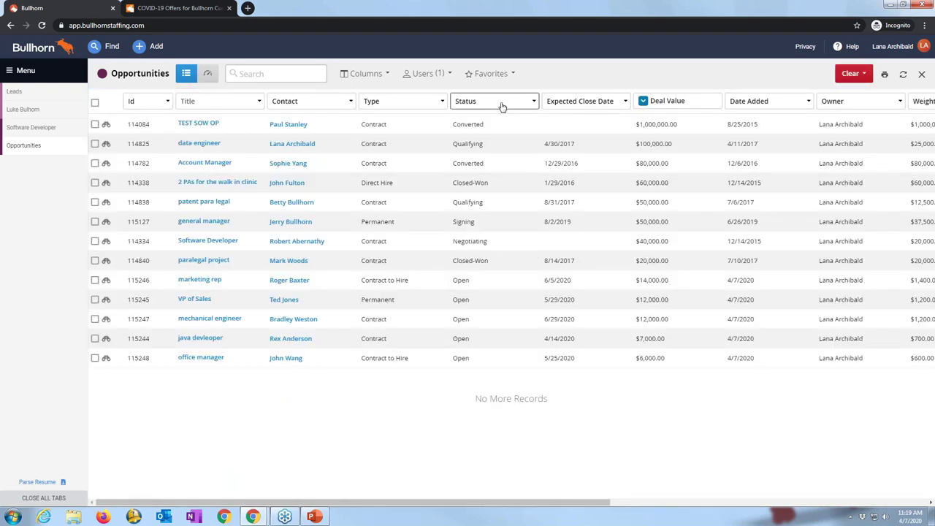
# Step: Filter the list to Closed-Won status, leaving the $60,000.00 and $20,000.00 records
pyautogui.click(502, 107)
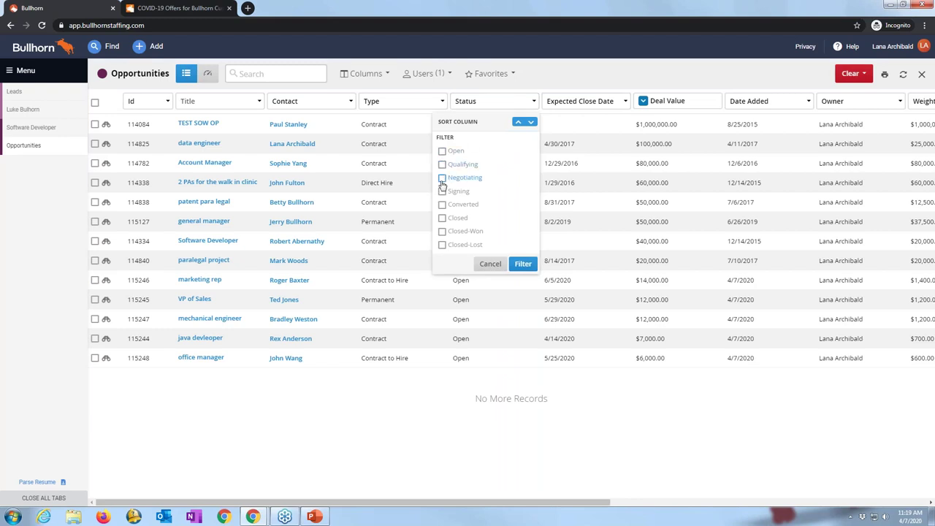
pyautogui.click(442, 231)
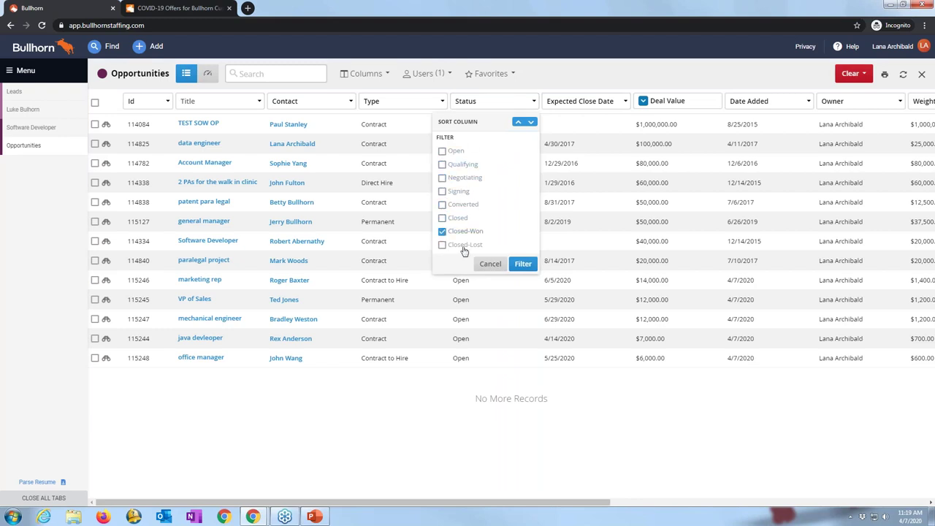
pyautogui.click(523, 265)
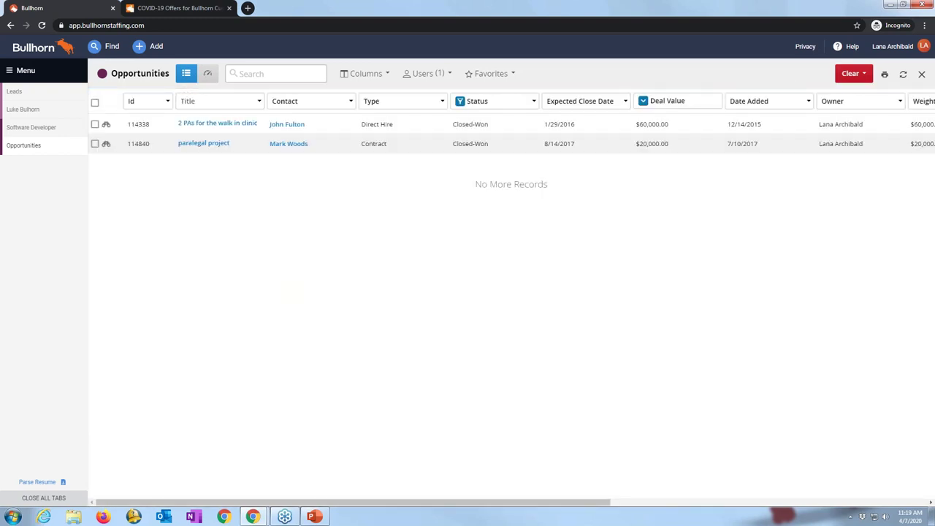
pyautogui.click(494, 76)
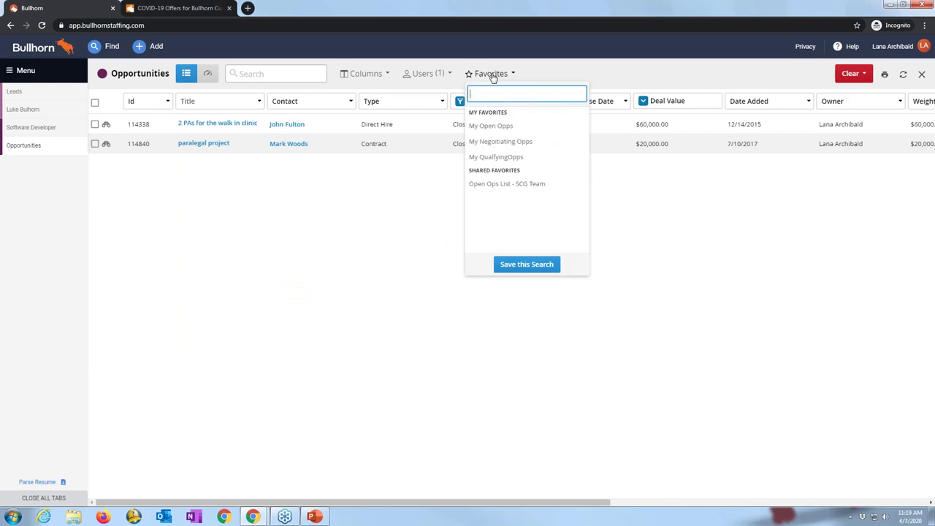
pyautogui.click(375, 250)
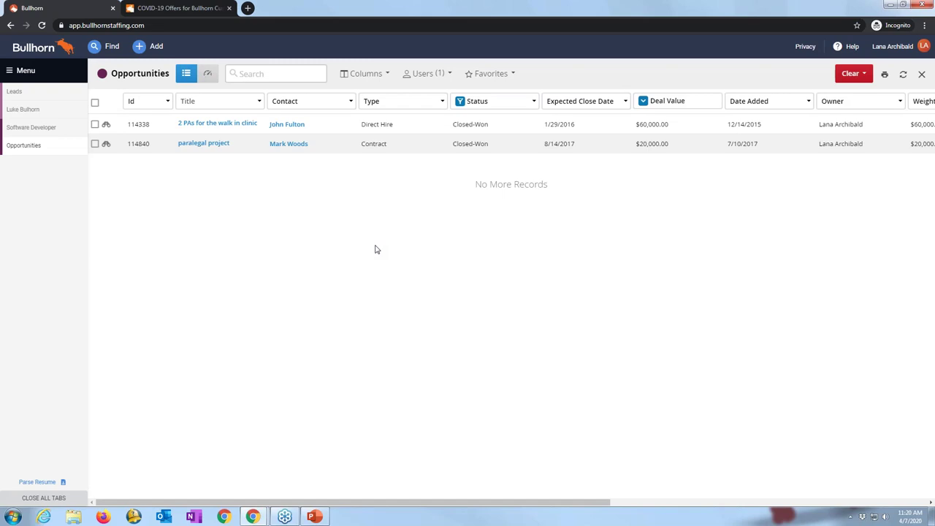
# Step: Go to My Dashboard from the Menu and open the Add Card catalog
pyautogui.click(25, 71)
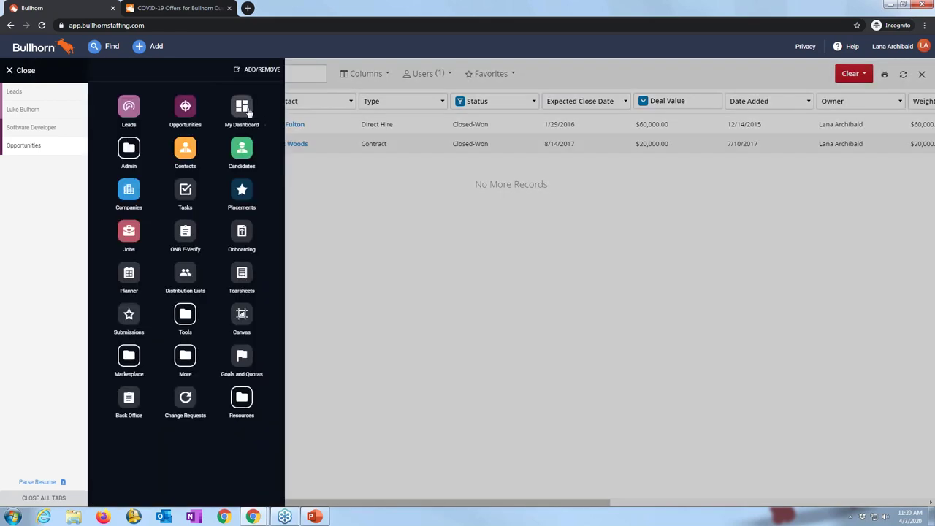
pyautogui.click(242, 110)
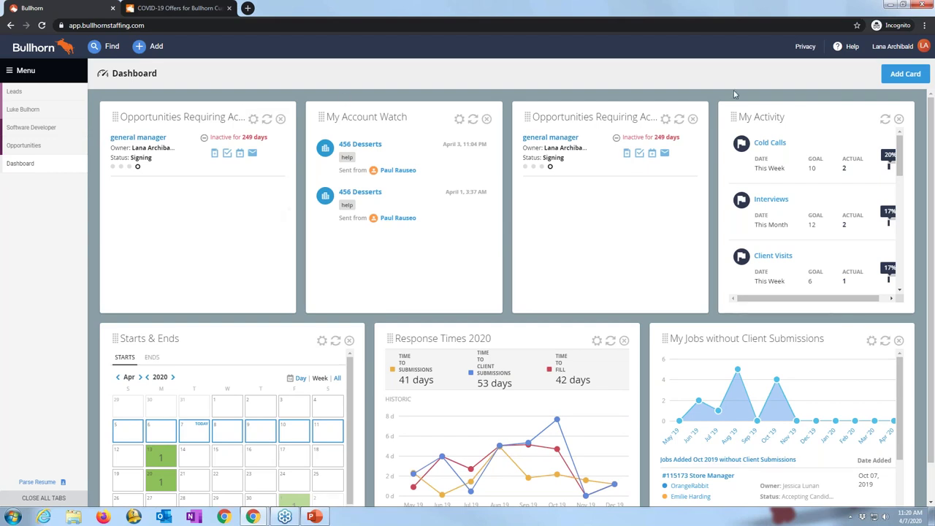
pyautogui.click(897, 75)
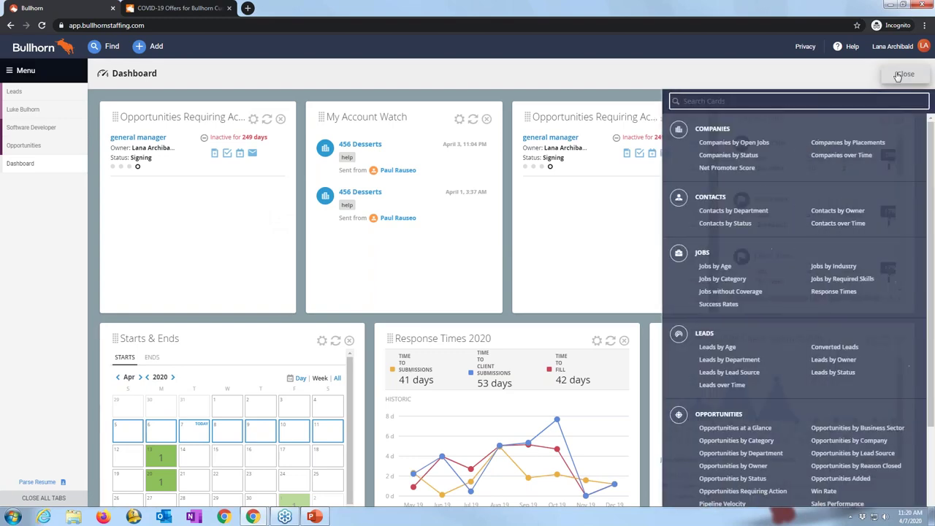
# Step: Add a Leads by Age card, expand it to double width, and open its settings
pyautogui.moveTo(931, 133); pyautogui.dragTo(926, 177)
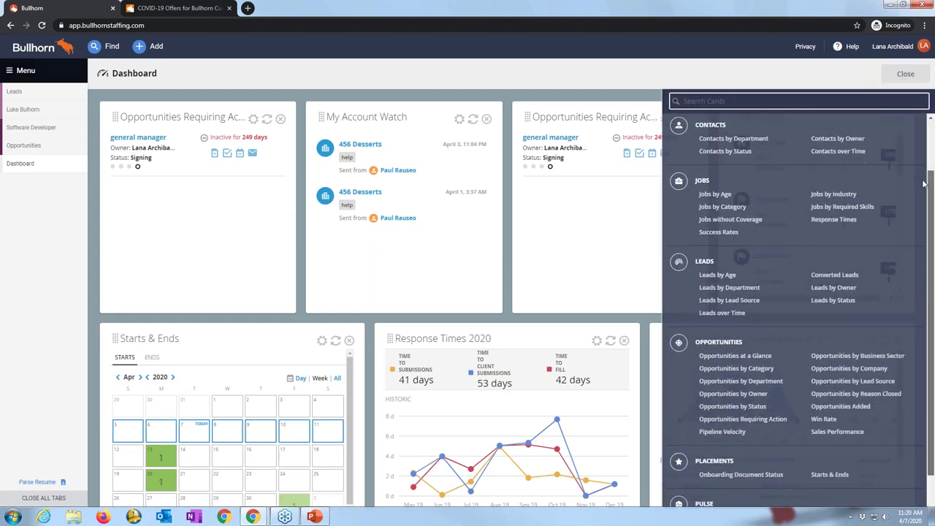
pyautogui.click(724, 276)
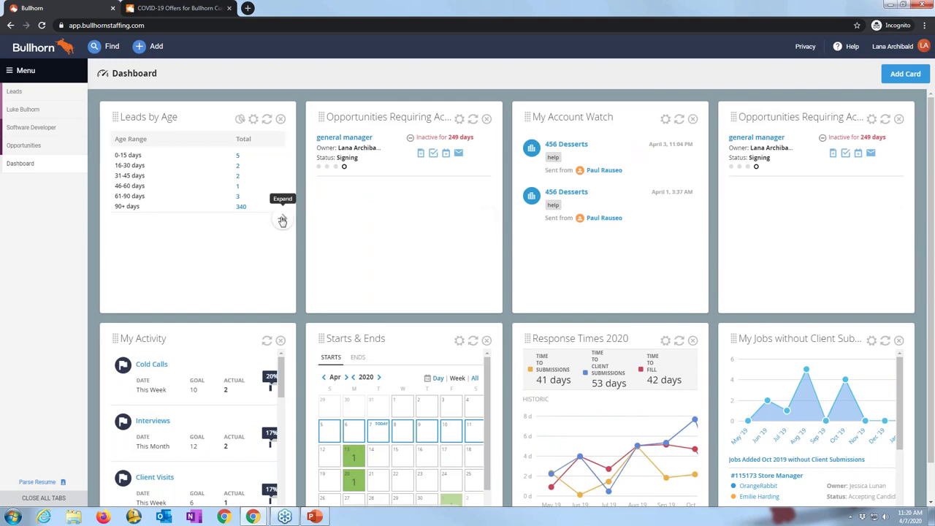
pyautogui.click(282, 220)
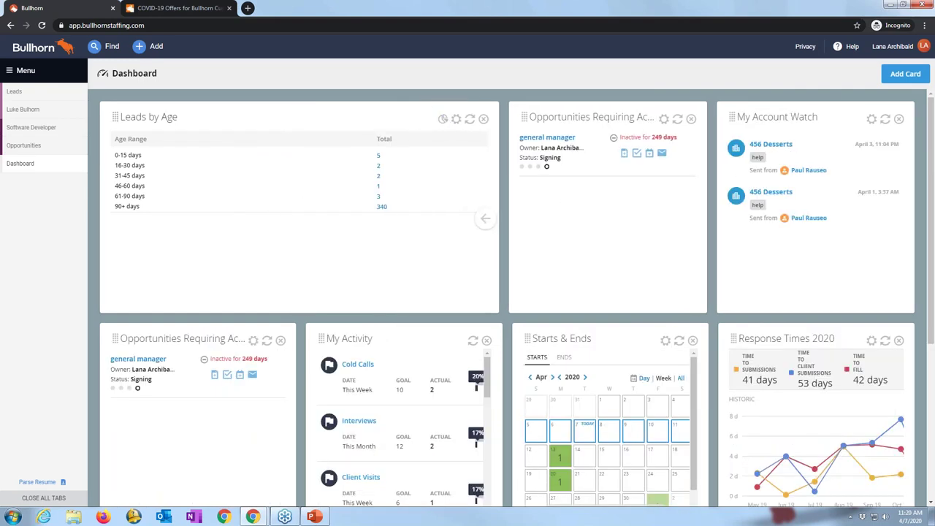
pyautogui.click(456, 122)
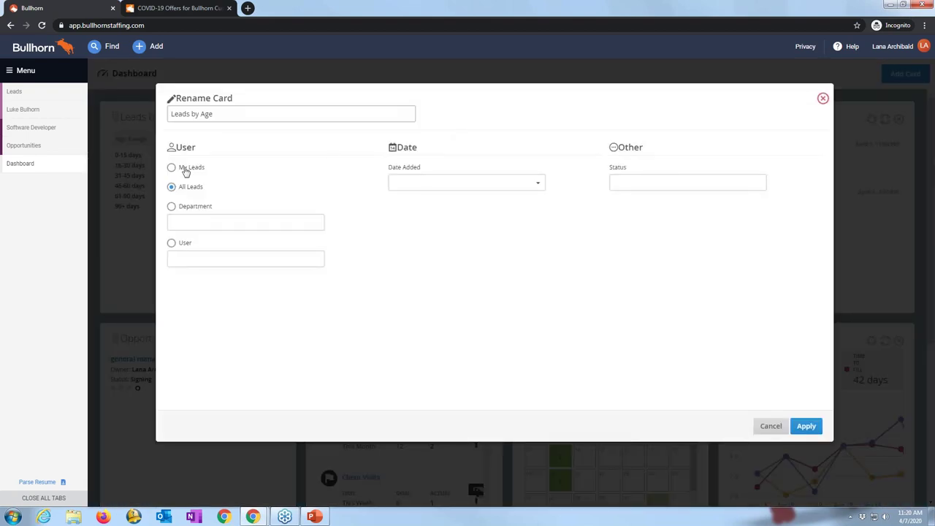
# Step: Restrict the card to My Leads added This Year with New Lead status
pyautogui.click(173, 169)
pyautogui.click(511, 184)
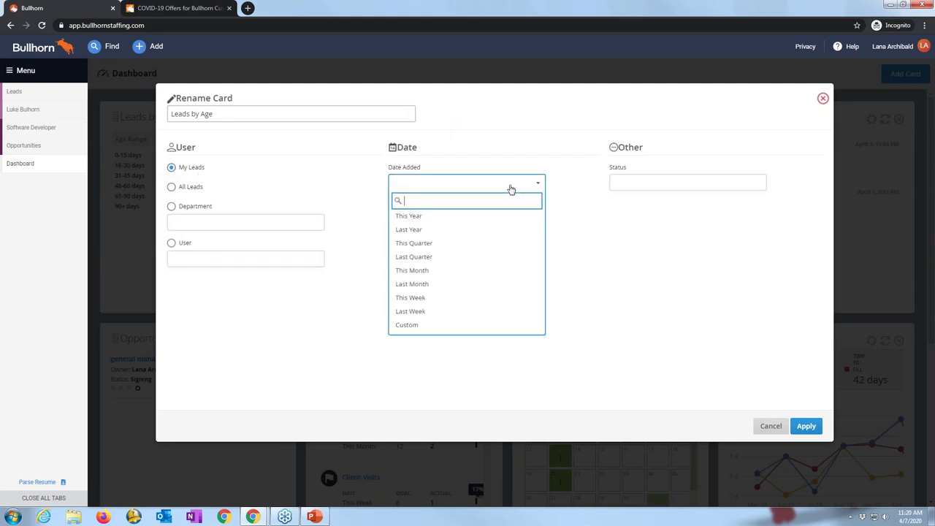
pyautogui.click(495, 220)
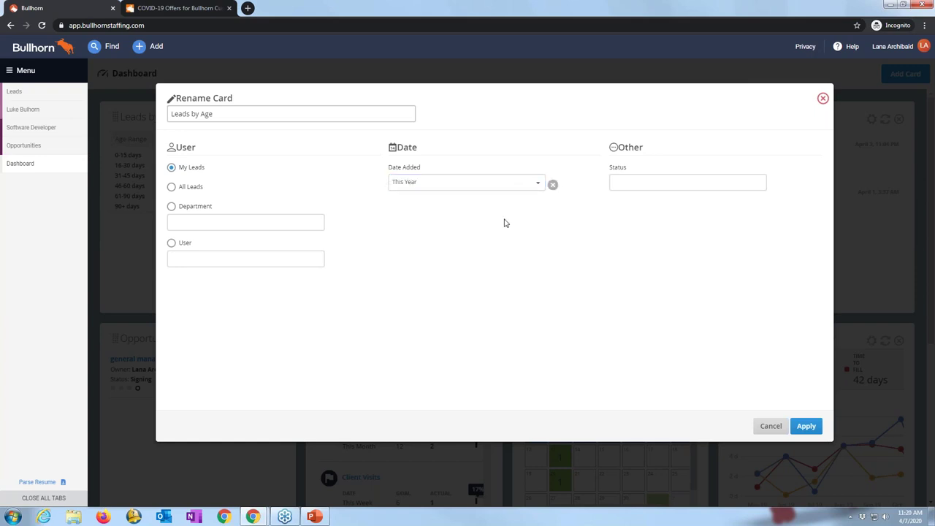
pyautogui.click(647, 183)
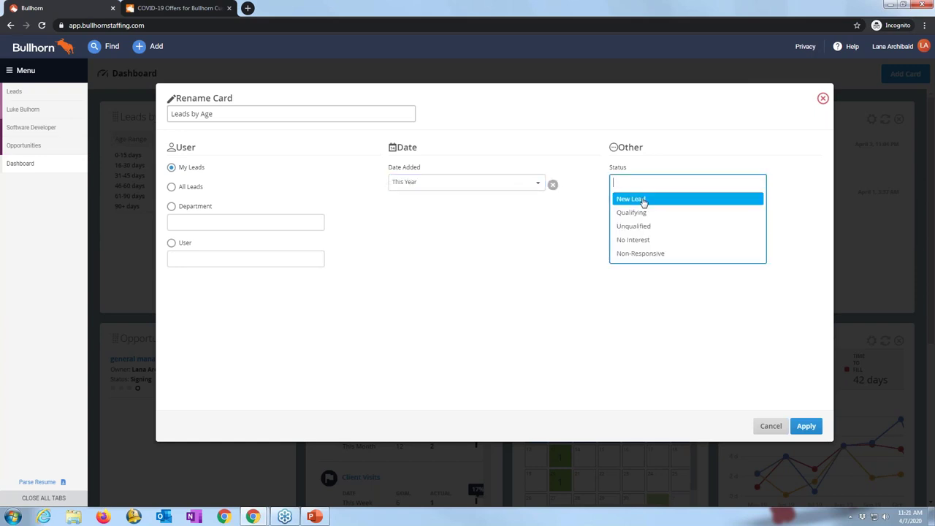
pyautogui.click(644, 201)
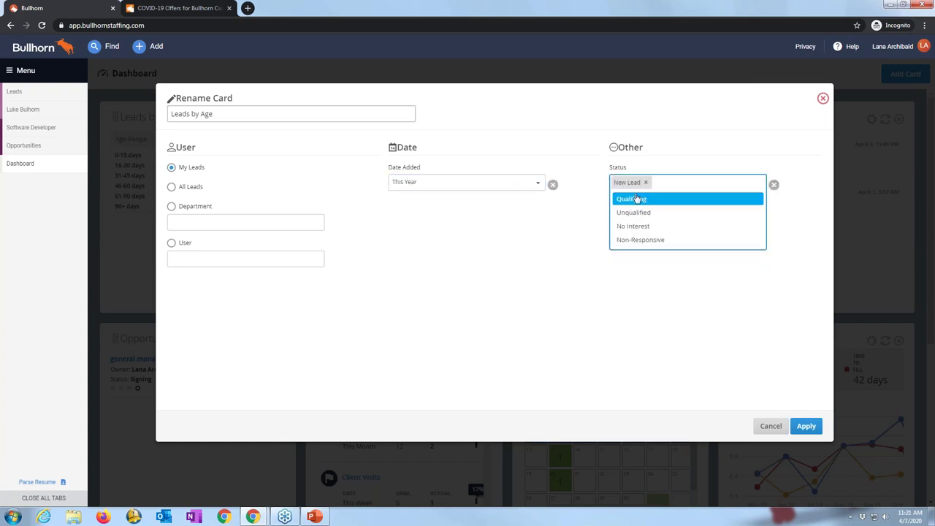
# Step: Rename the card to 'My New Leads 2020'
pyautogui.click(216, 114)
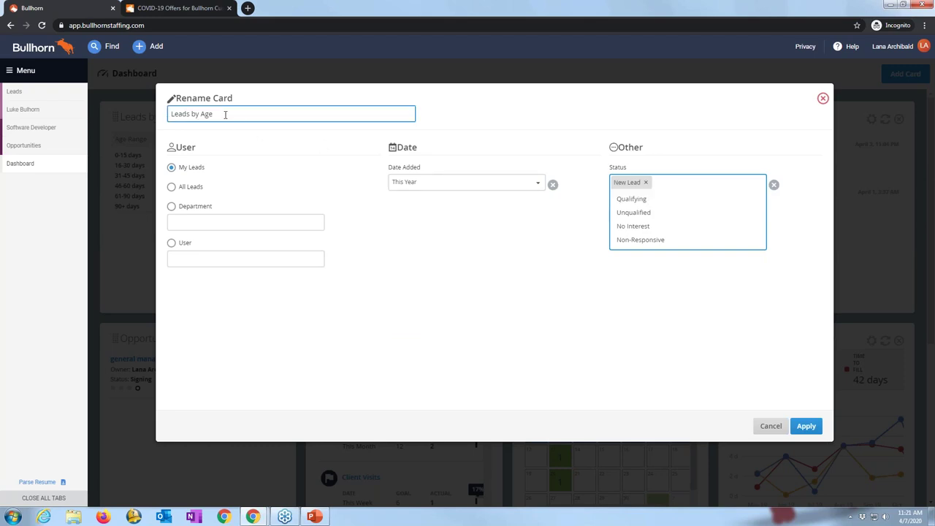
pyautogui.moveTo(223, 114); pyautogui.dragTo(156, 117)
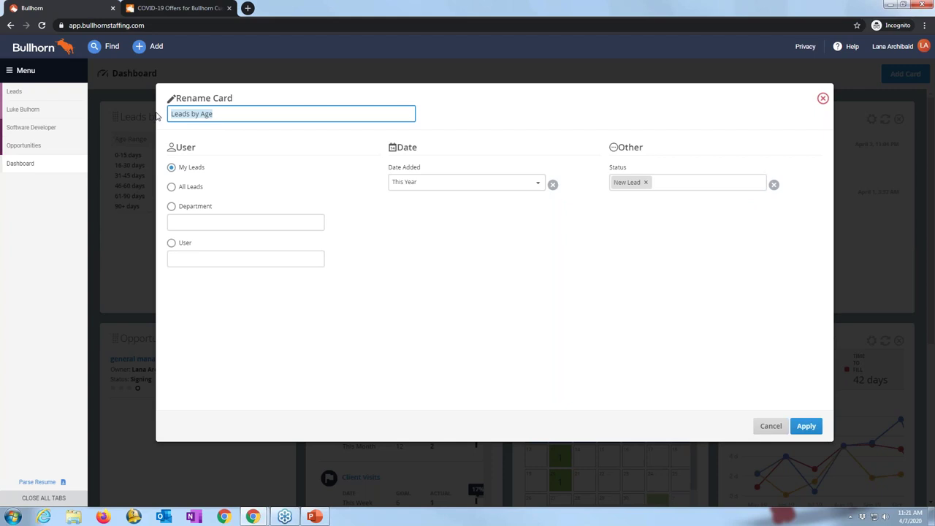
pyautogui.write('My New Leads 2020')
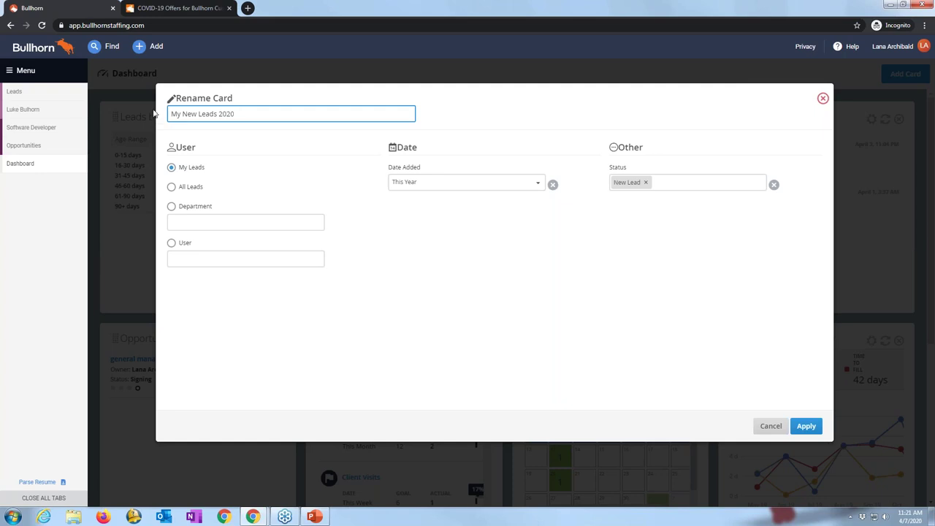
# Step: Apply the settings to save the My New Leads 2020 card on the dashboard
pyautogui.click(806, 427)
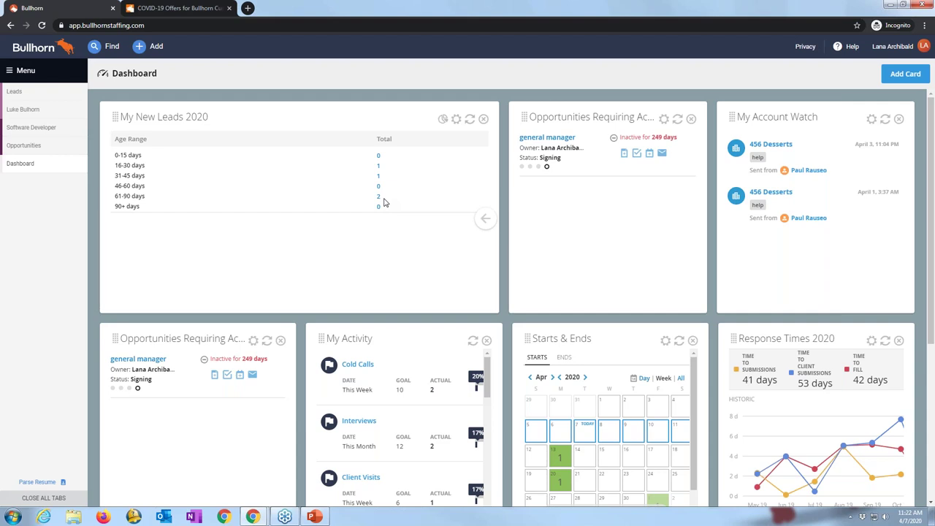
# Step: Add another Leads by Age card, trying its filters but closing settings unchanged
pyautogui.click(904, 76)
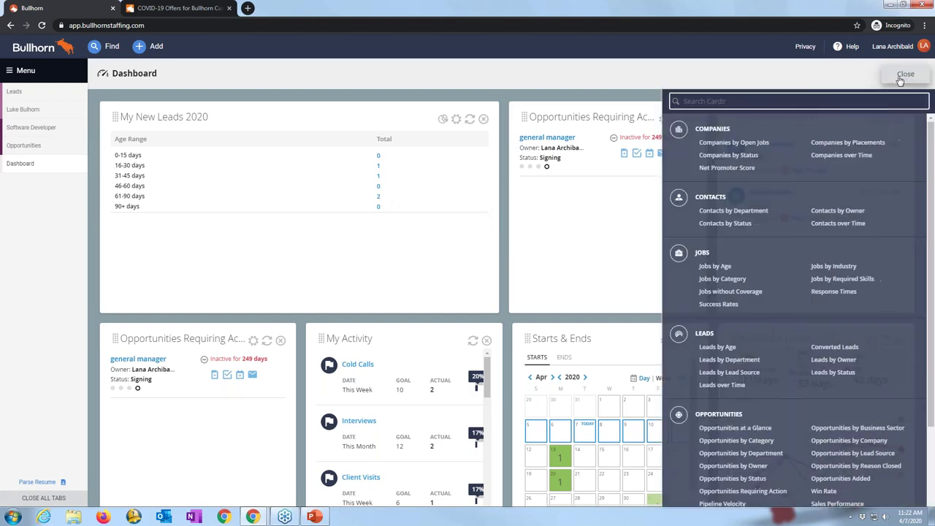
pyautogui.click(714, 347)
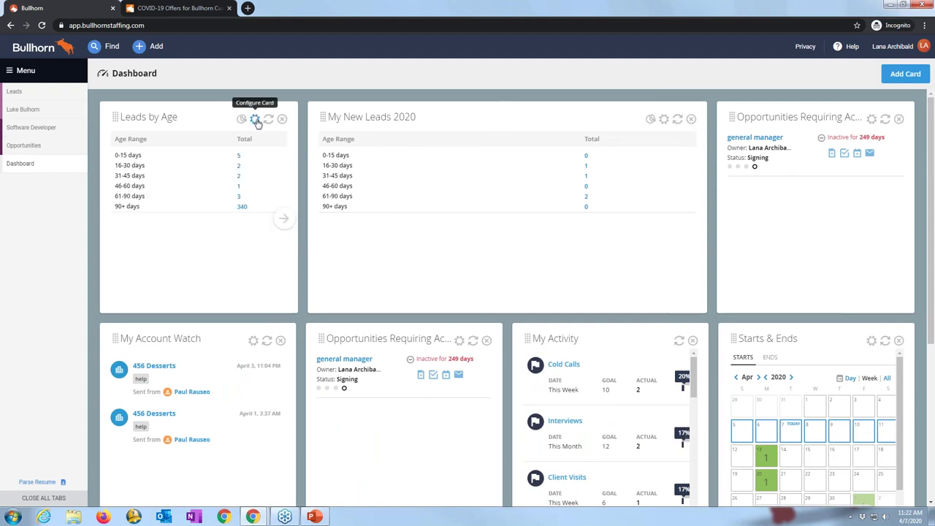
pyautogui.click(255, 118)
pyautogui.click(171, 167)
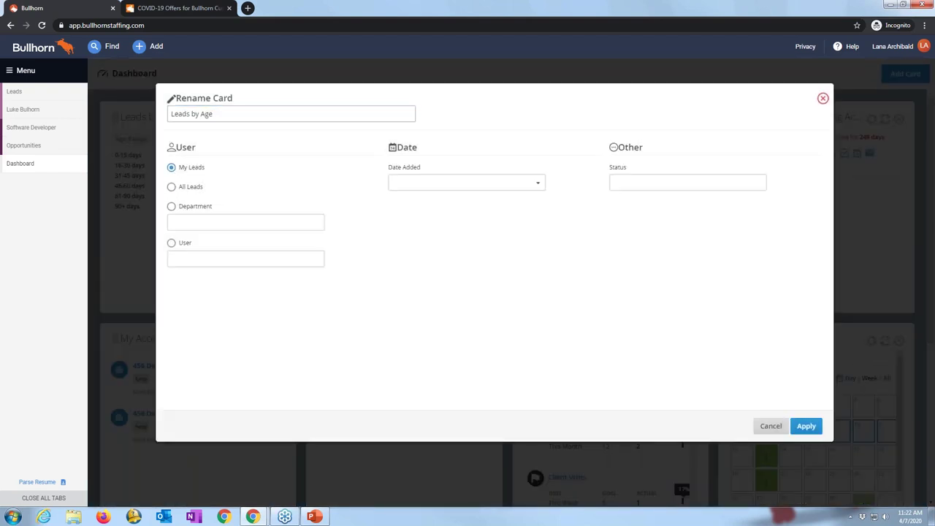
pyautogui.click(448, 188)
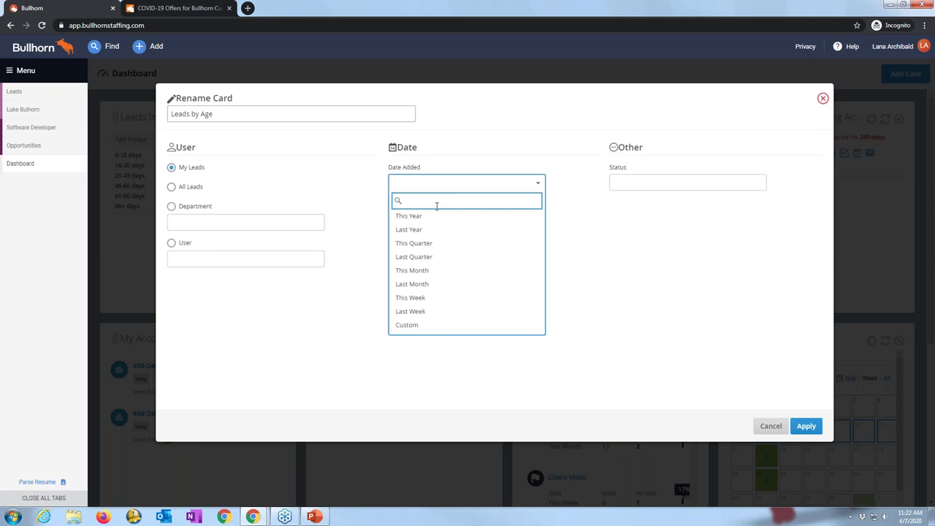
pyautogui.click(434, 217)
pyautogui.click(616, 182)
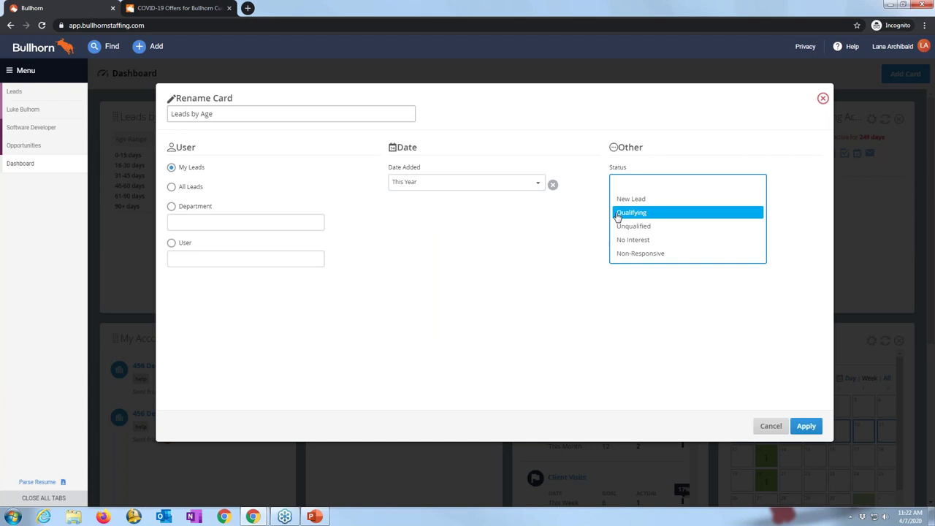
pyautogui.click(822, 98)
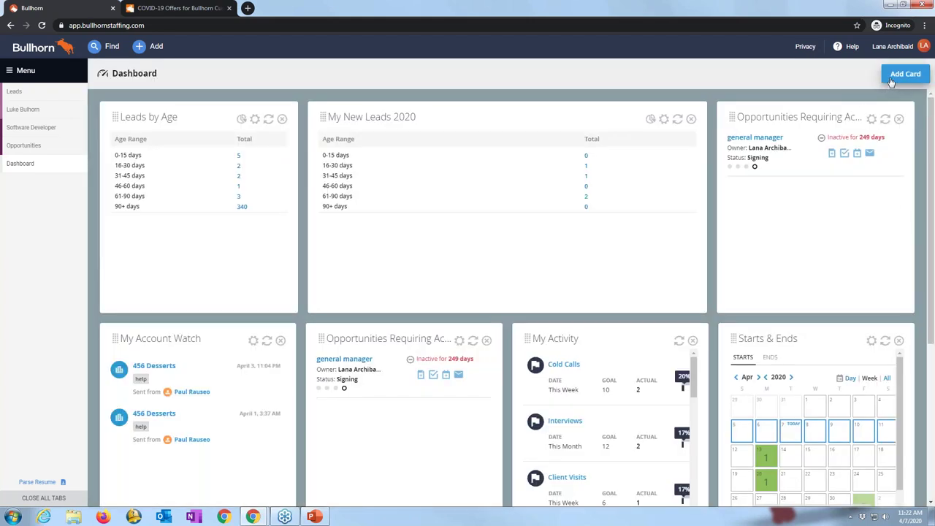
# Step: Add an Opportunities Requiring Action card from the catalog and expand it to double width
pyautogui.click(905, 74)
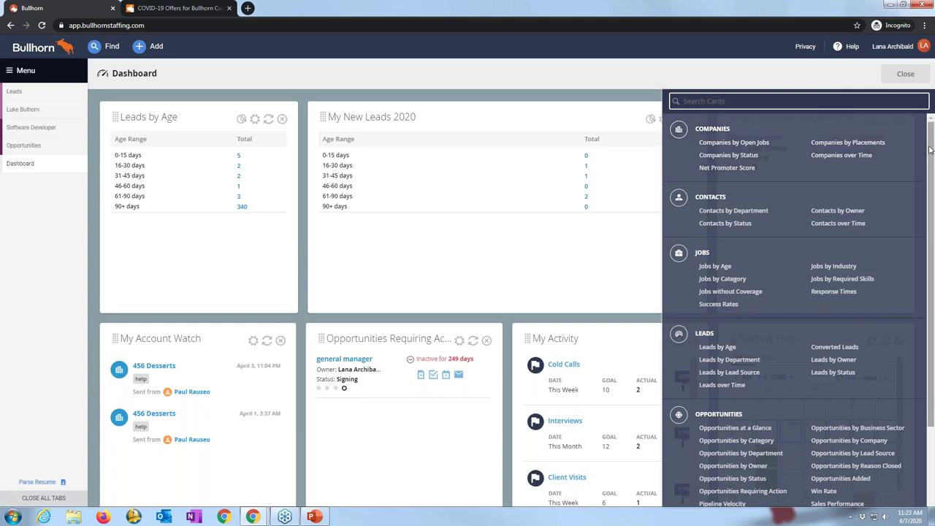
pyautogui.moveTo(930, 160); pyautogui.dragTo(925, 235)
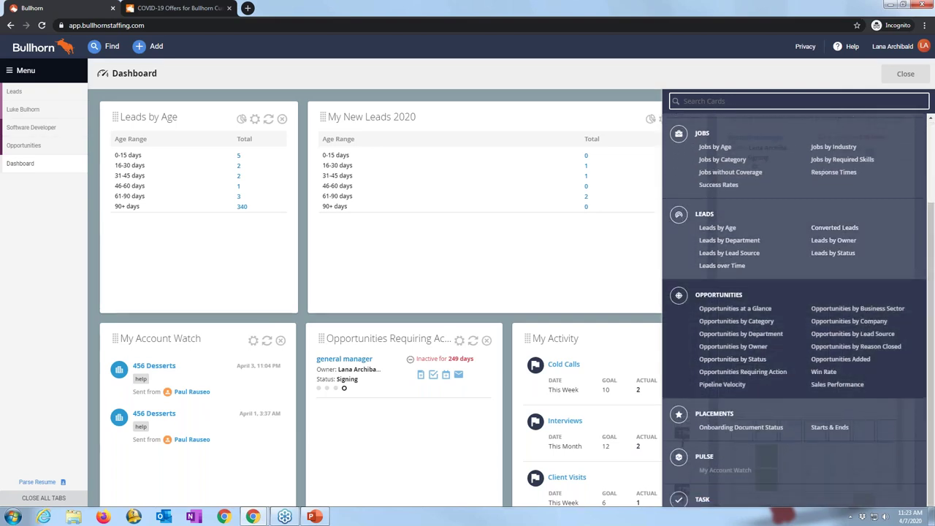
pyautogui.click(743, 372)
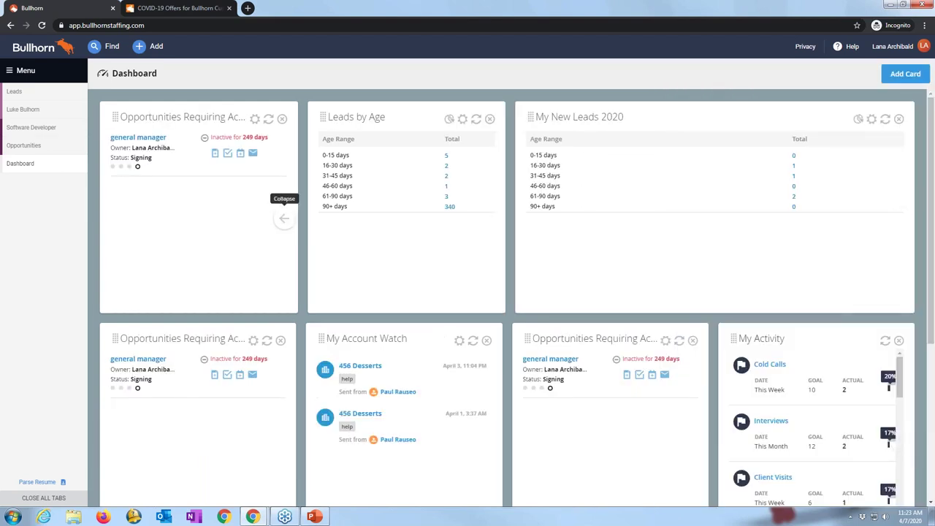
pyautogui.click(284, 218)
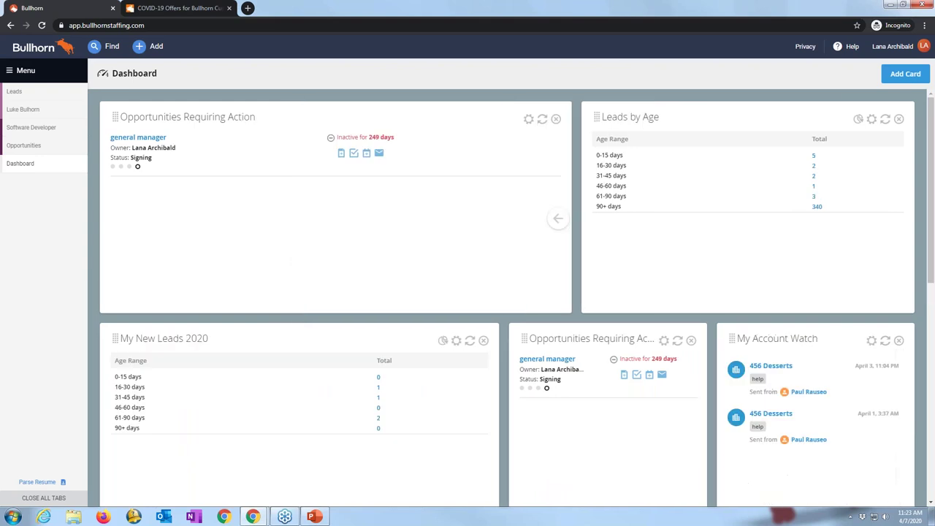
pyautogui.click(528, 119)
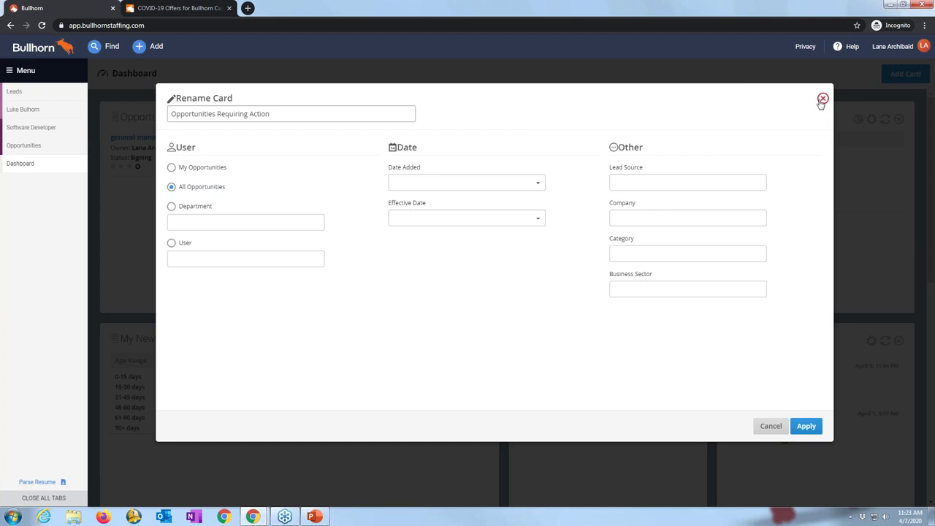
pyautogui.click(822, 100)
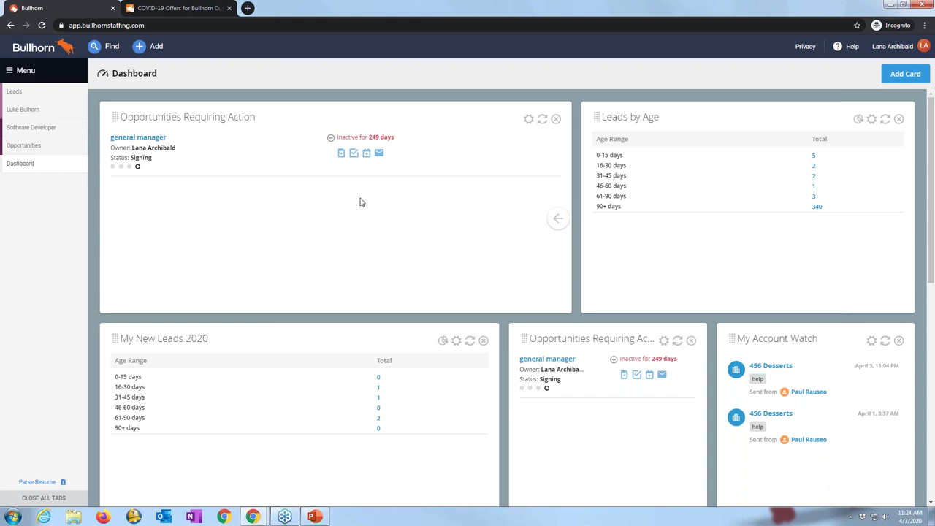
# Step: Open the Add Card catalog and scroll through the card groups
pyautogui.click(900, 73)
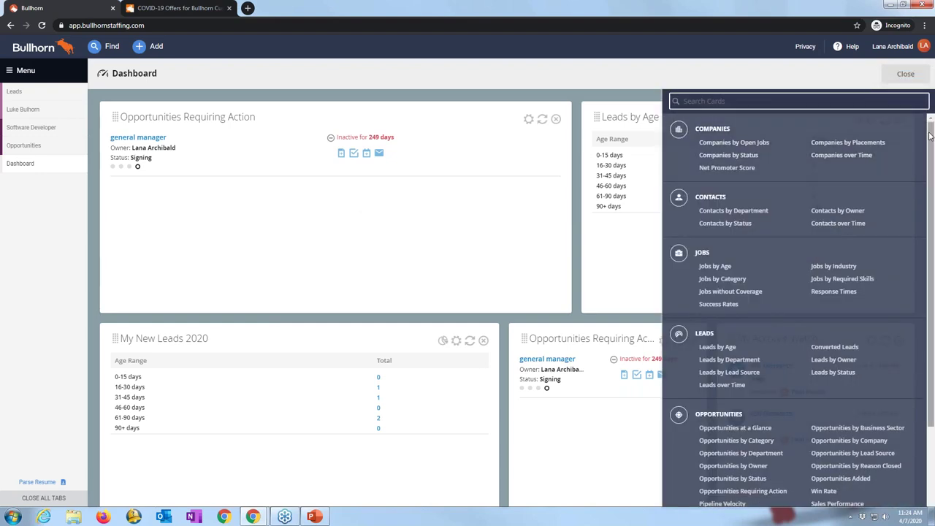
pyautogui.moveTo(927, 138); pyautogui.dragTo(929, 187)
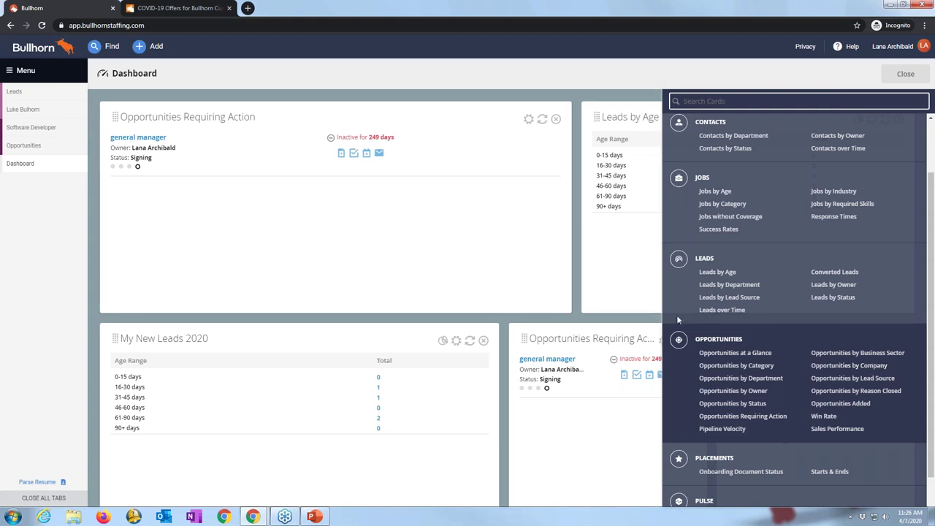
# Step: Open the paralegal project opportunity from the Opportunities list
pyautogui.click(19, 150)
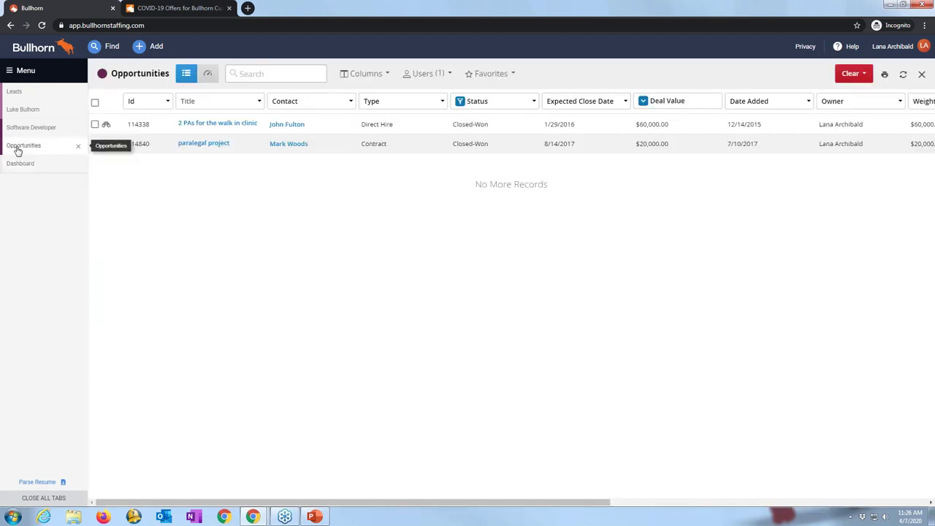
pyautogui.click(210, 145)
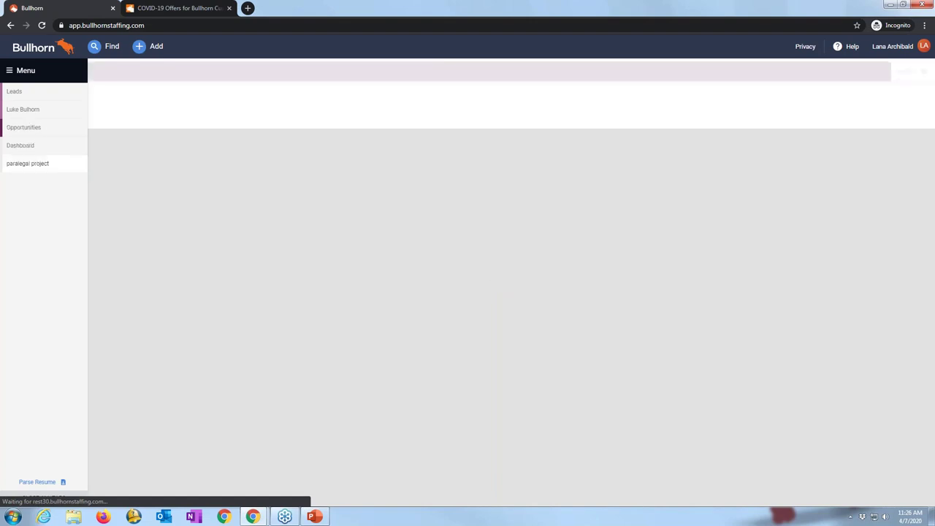
pyautogui.moveTo(296, 147)
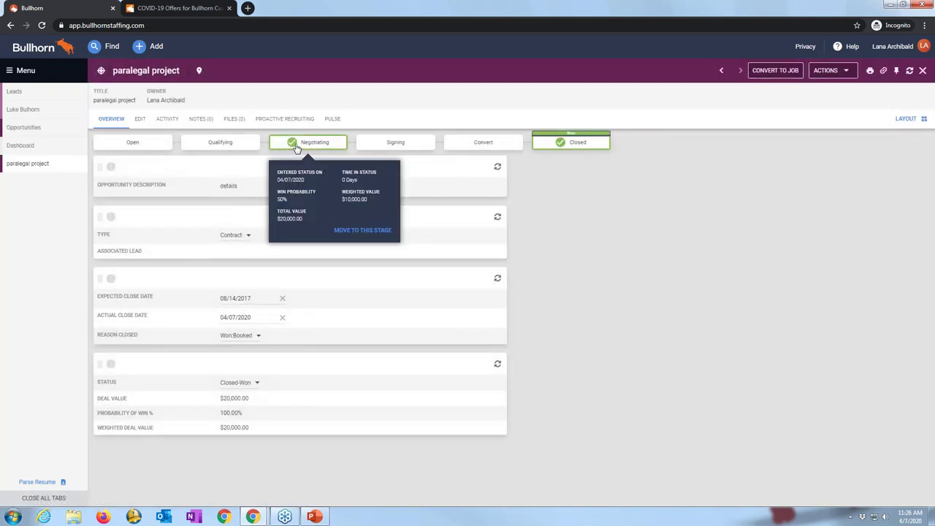